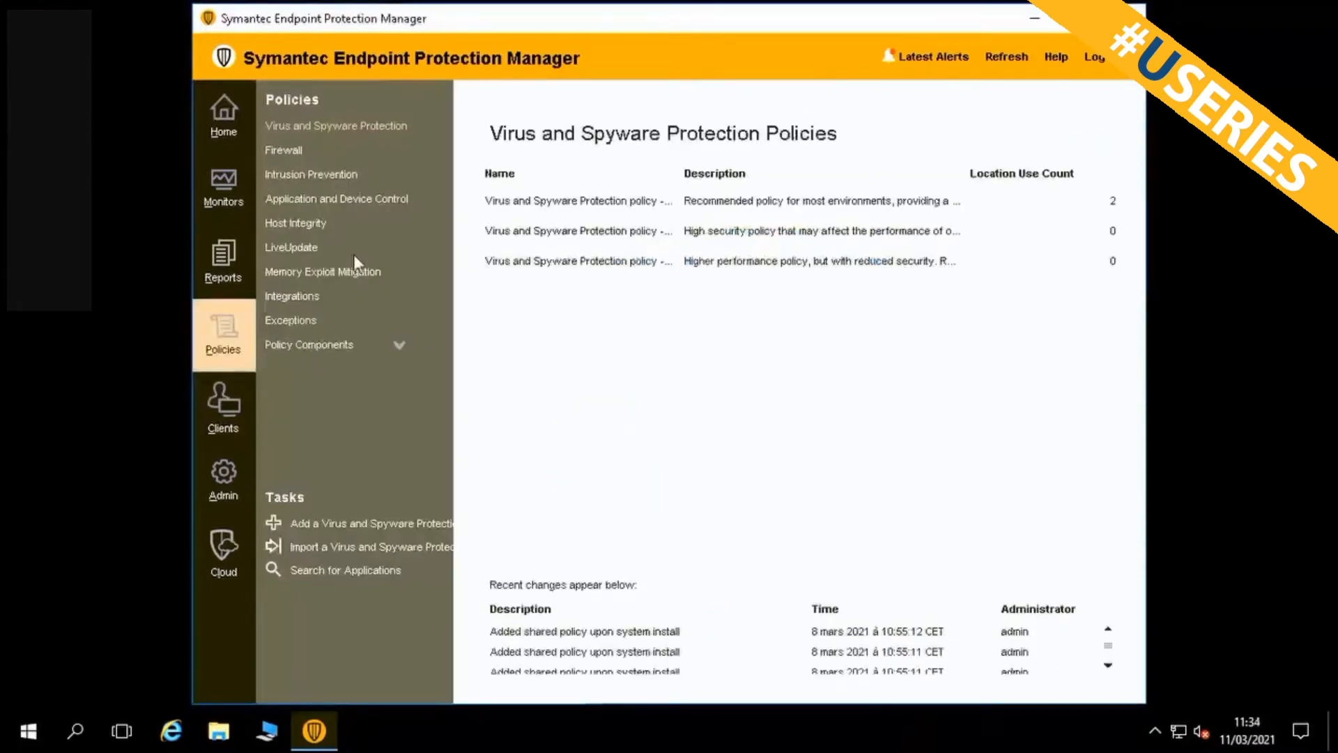
- Review the location-independent and location-specific policies applied to the Default Group of clients
{"action": "left_click", "coordinate": [218, 412]}
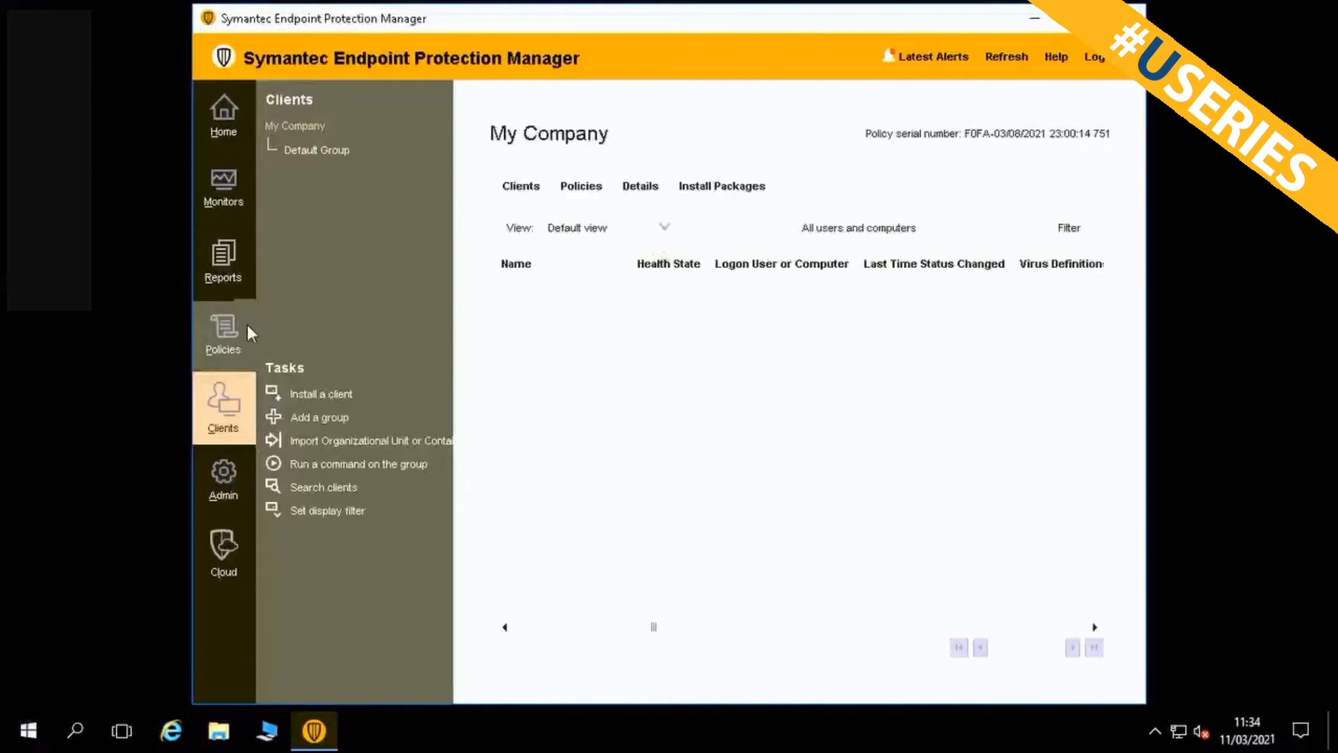
{"action": "left_click", "coordinate": [325, 157]}
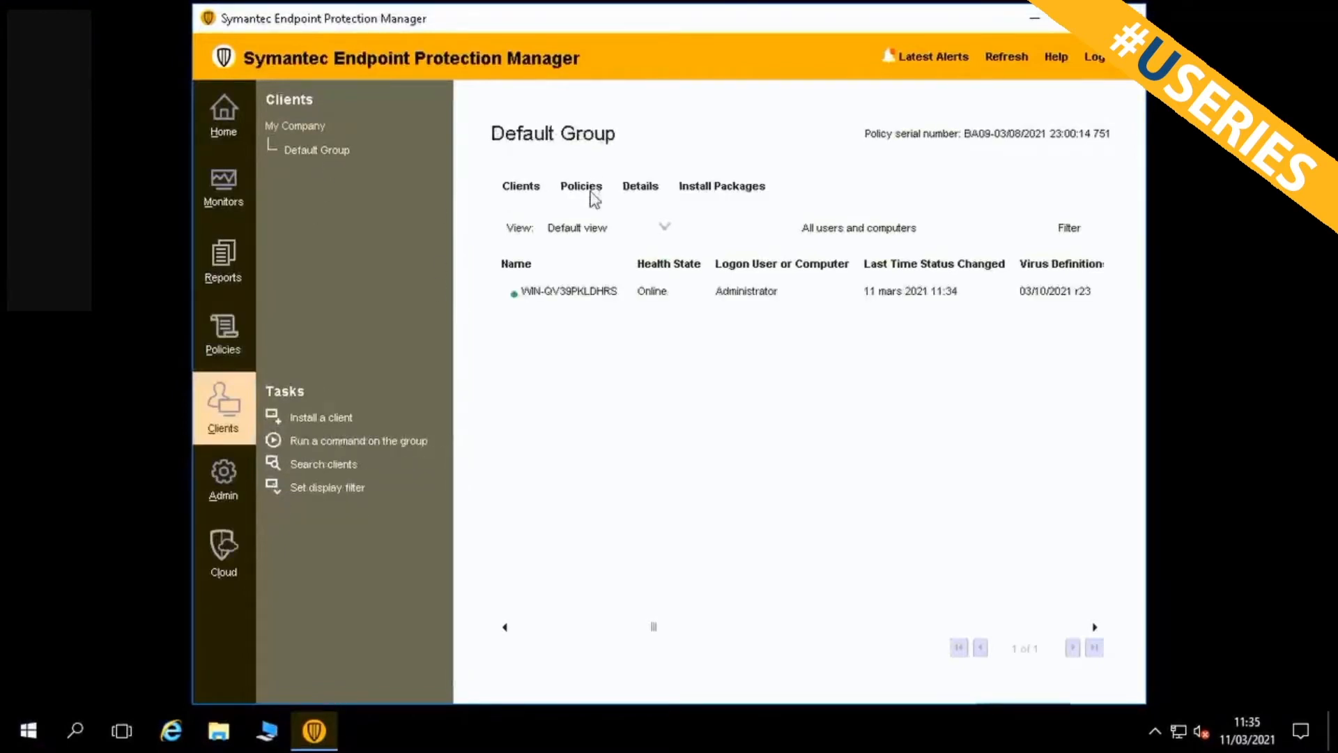
{"action": "left_click", "coordinate": [589, 195]}
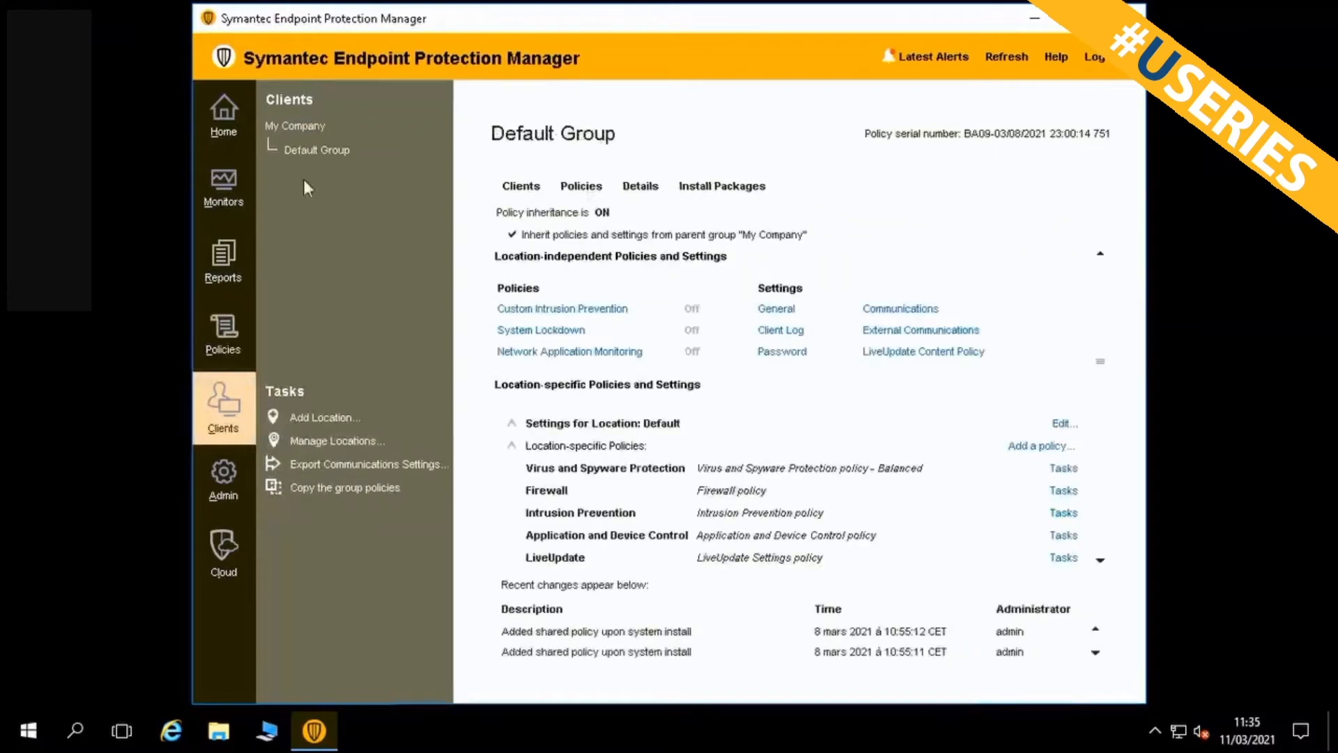
{"action": "scroll", "coordinate": [642, 460], "scroll_direction": "down", "scroll_amount": 3}
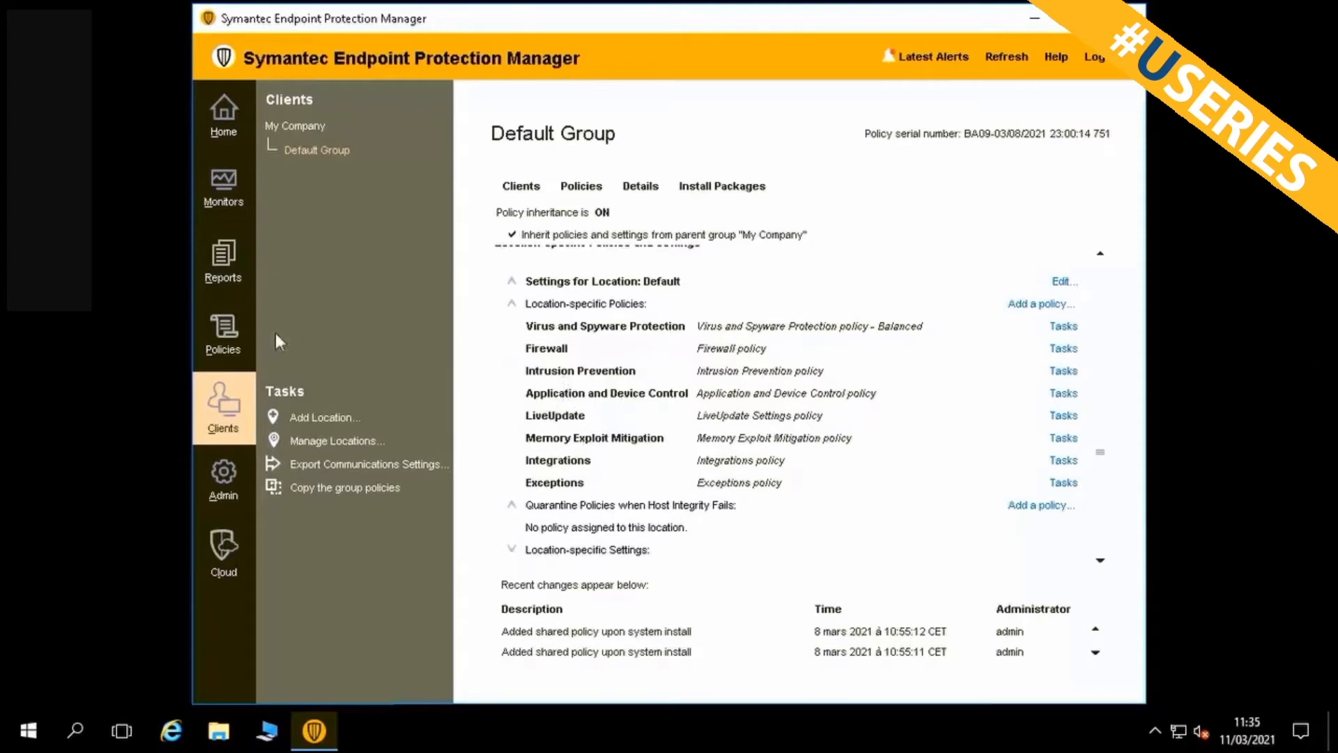
- Open the Balanced Virus and Spyware Protection policy for editing, widening the policy list's name column
{"action": "left_click", "coordinate": [237, 340]}
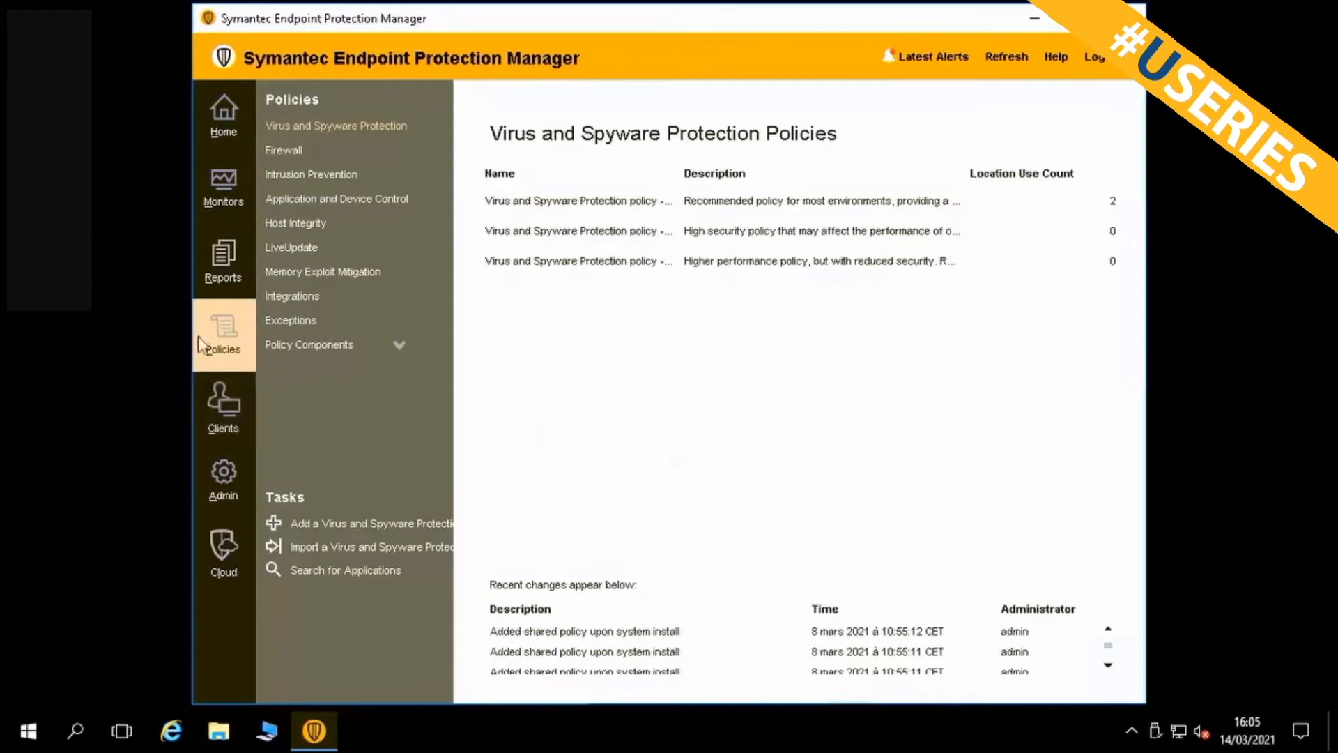
{"action": "left_click", "coordinate": [142, 318]}
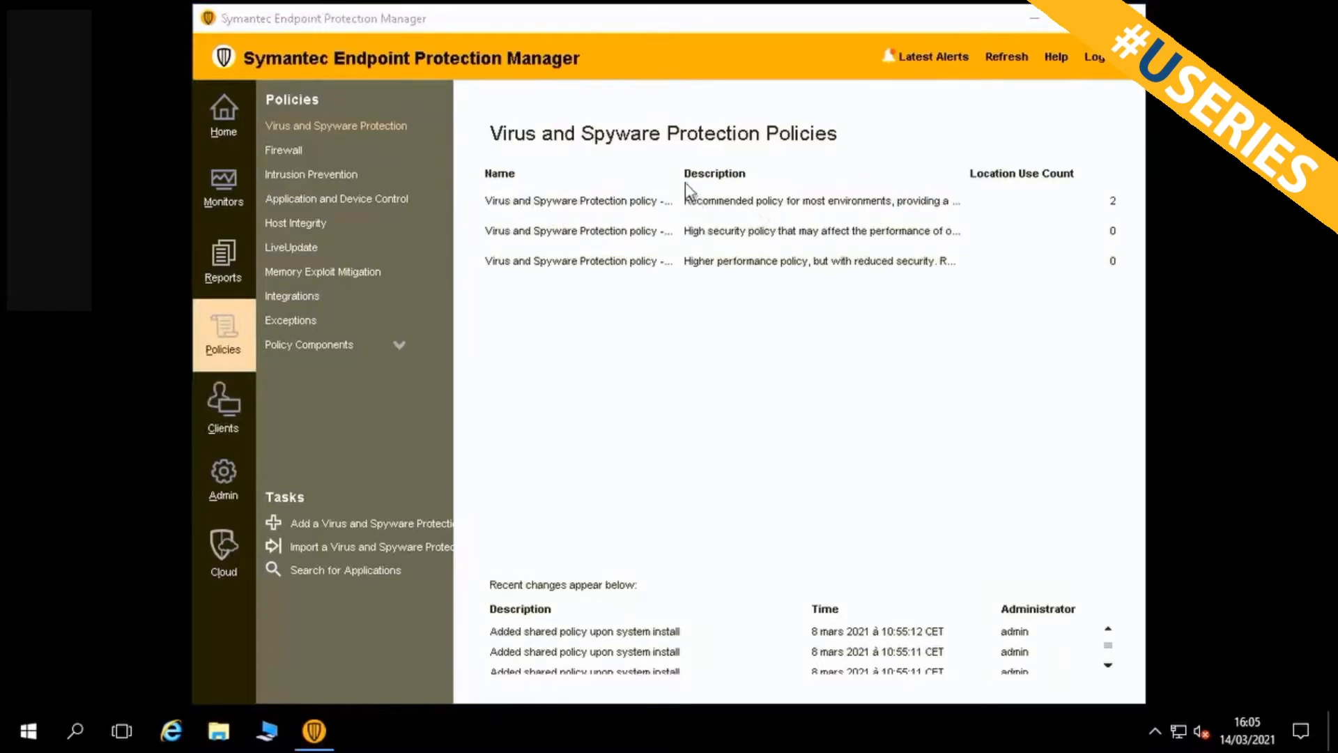
{"action": "left_click_drag", "start_coordinate": [674, 174], "coordinate": [761, 174]}
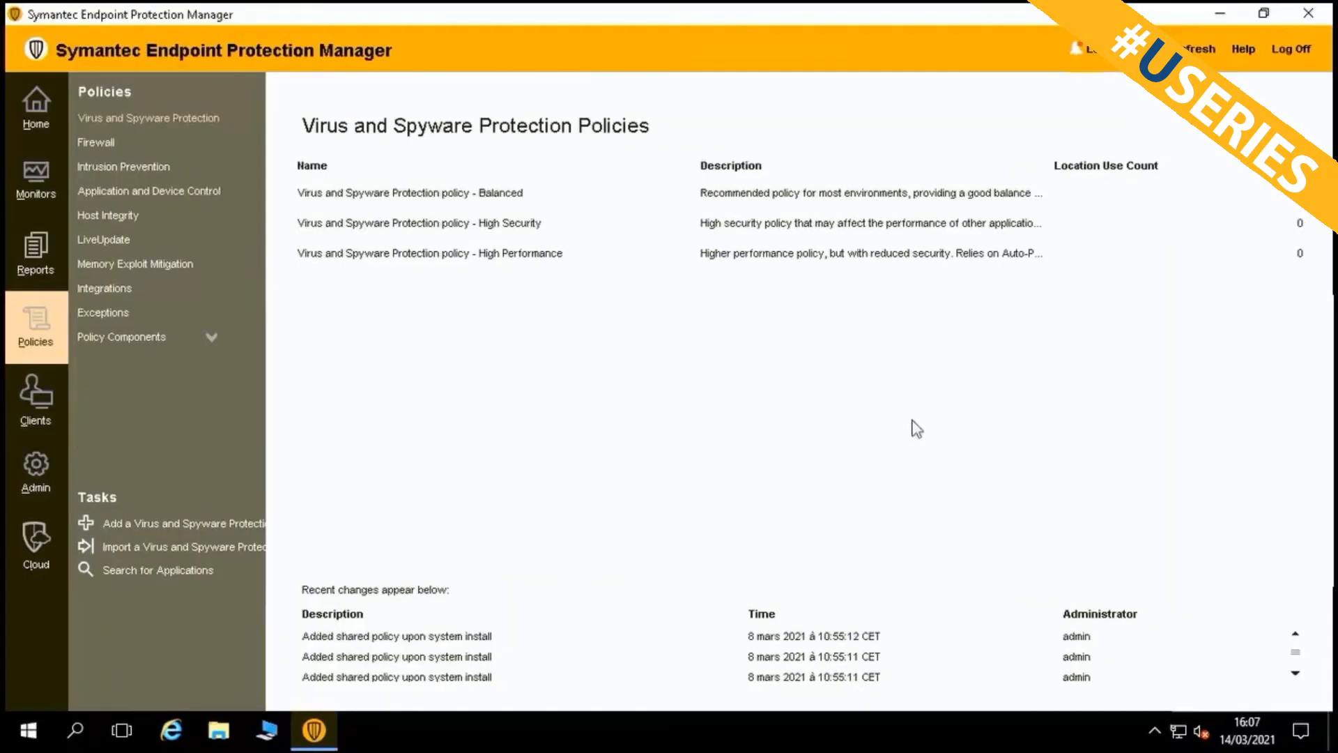
{"action": "left_click", "coordinate": [476, 207]}
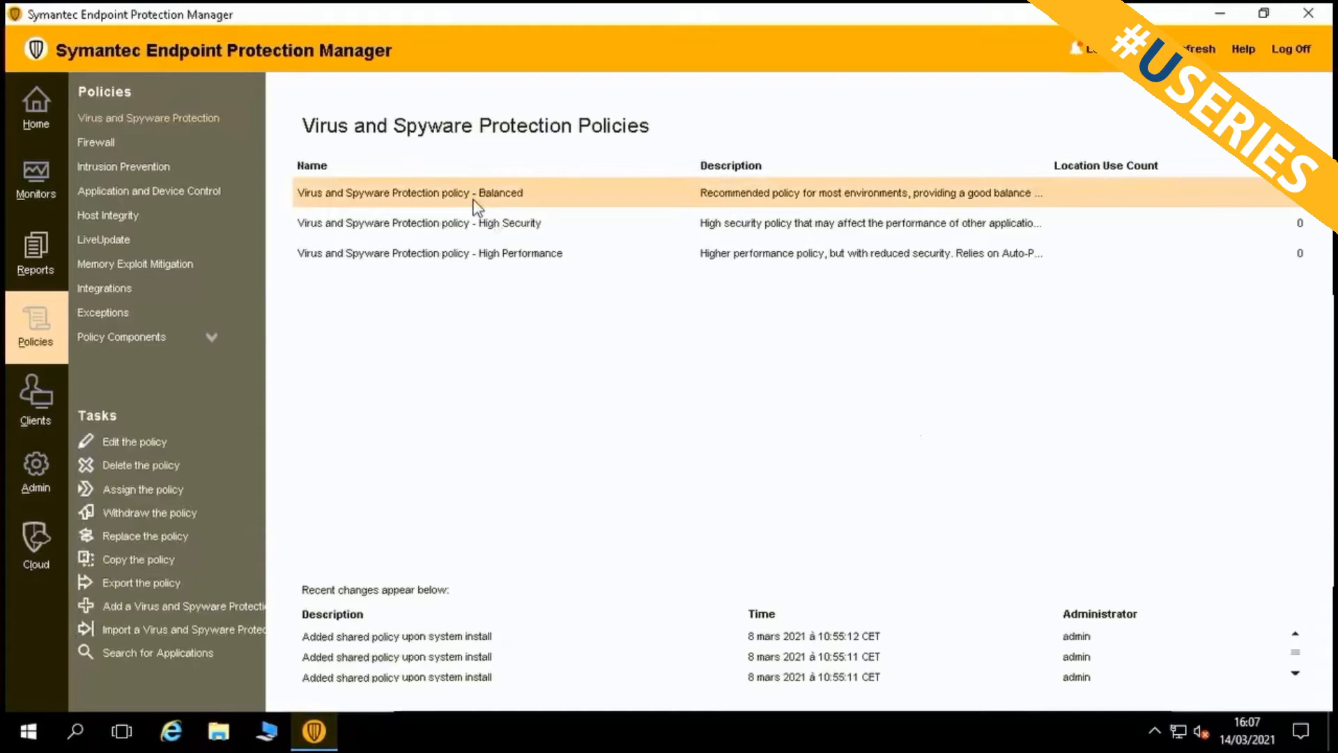
{"action": "double_click", "coordinate": [476, 206]}
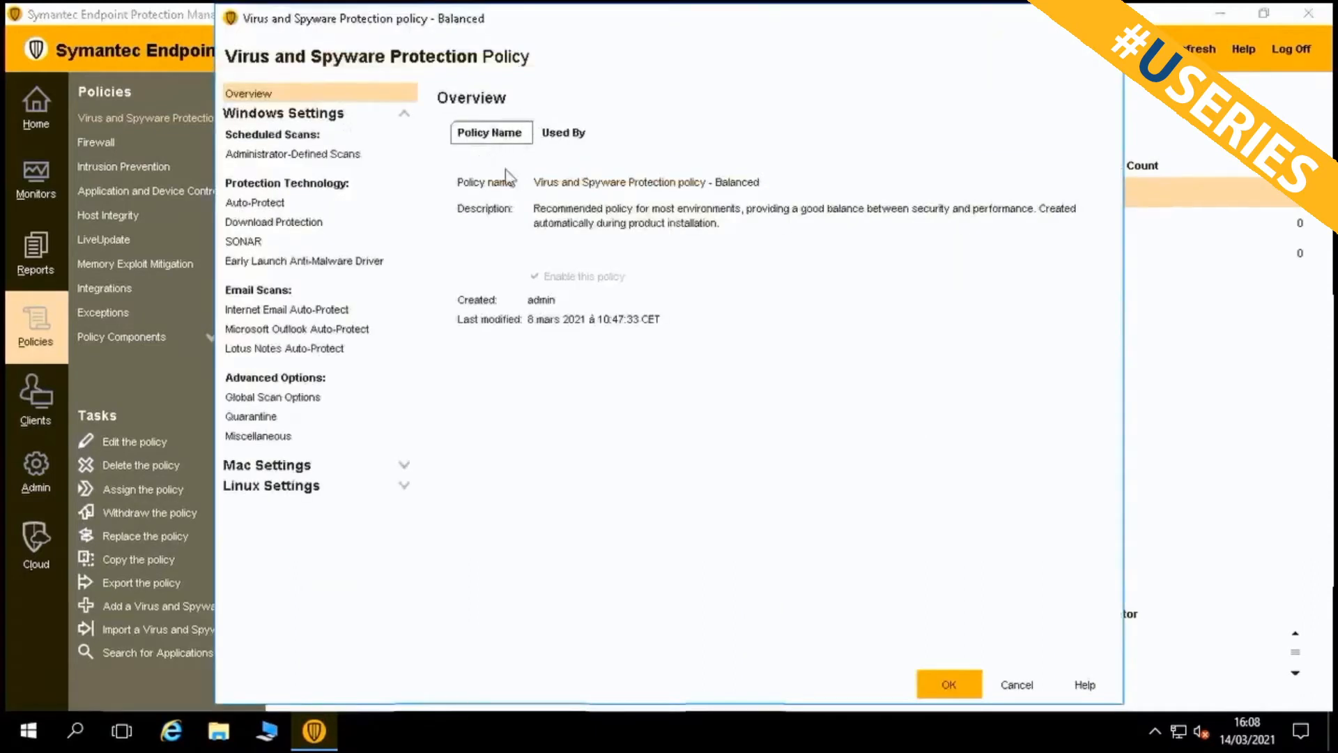
- Examine the policy's usage and its Linux, Mac and Windows setting categories, leaving only the Windows settings expanded
{"action": "left_click", "coordinate": [559, 138]}
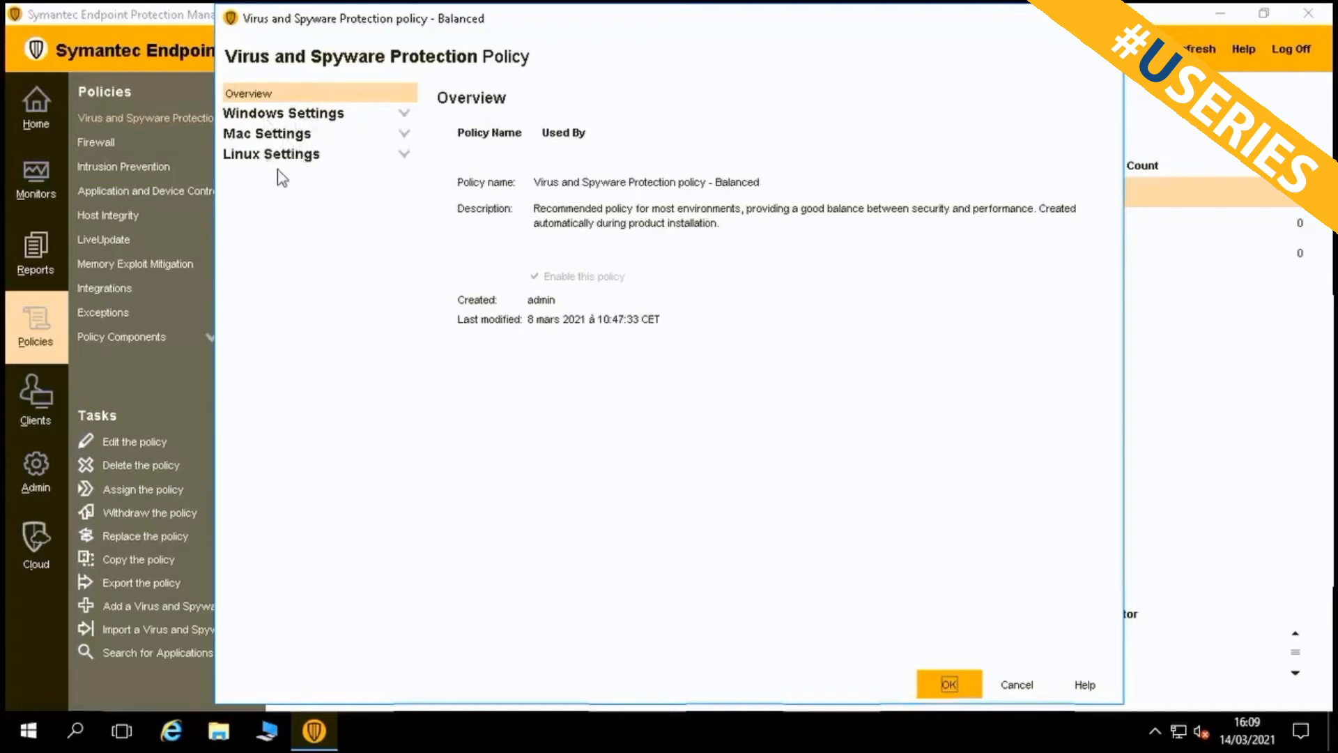
{"action": "left_click", "coordinate": [406, 157]}
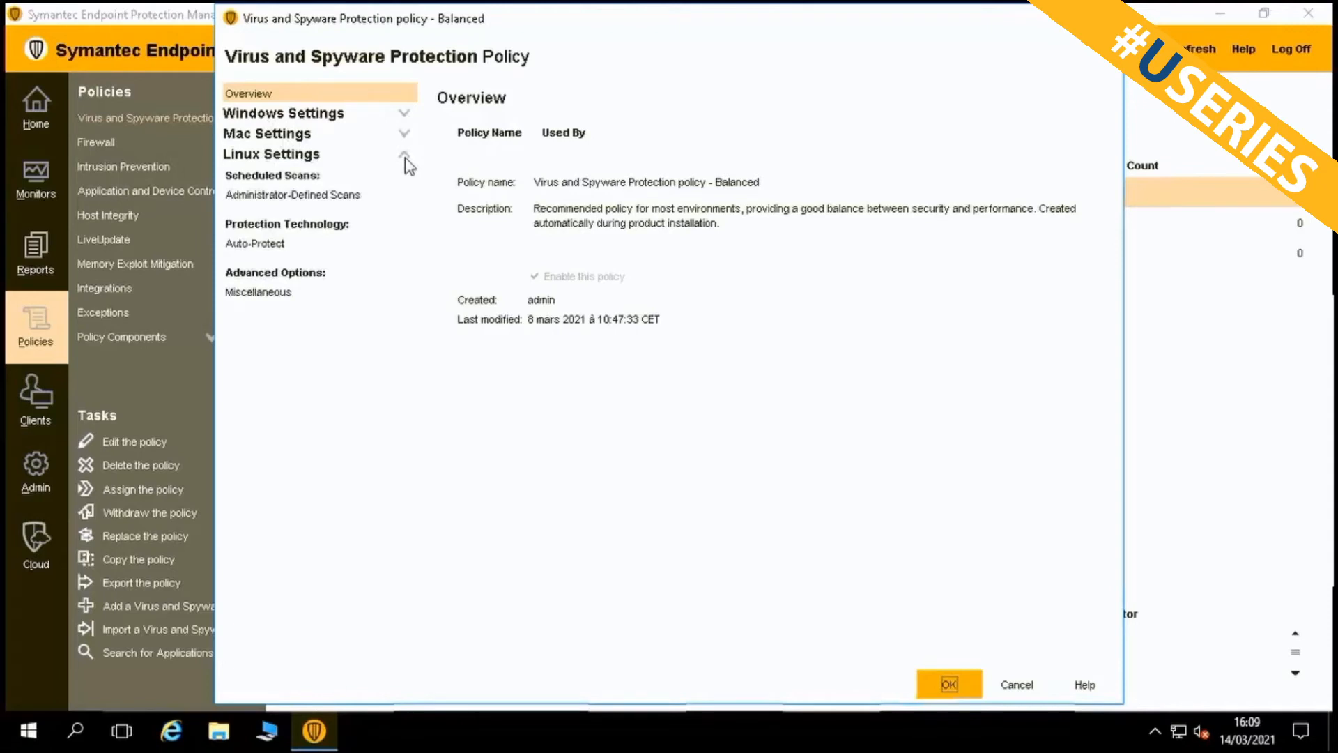
{"action": "left_click", "coordinate": [405, 134]}
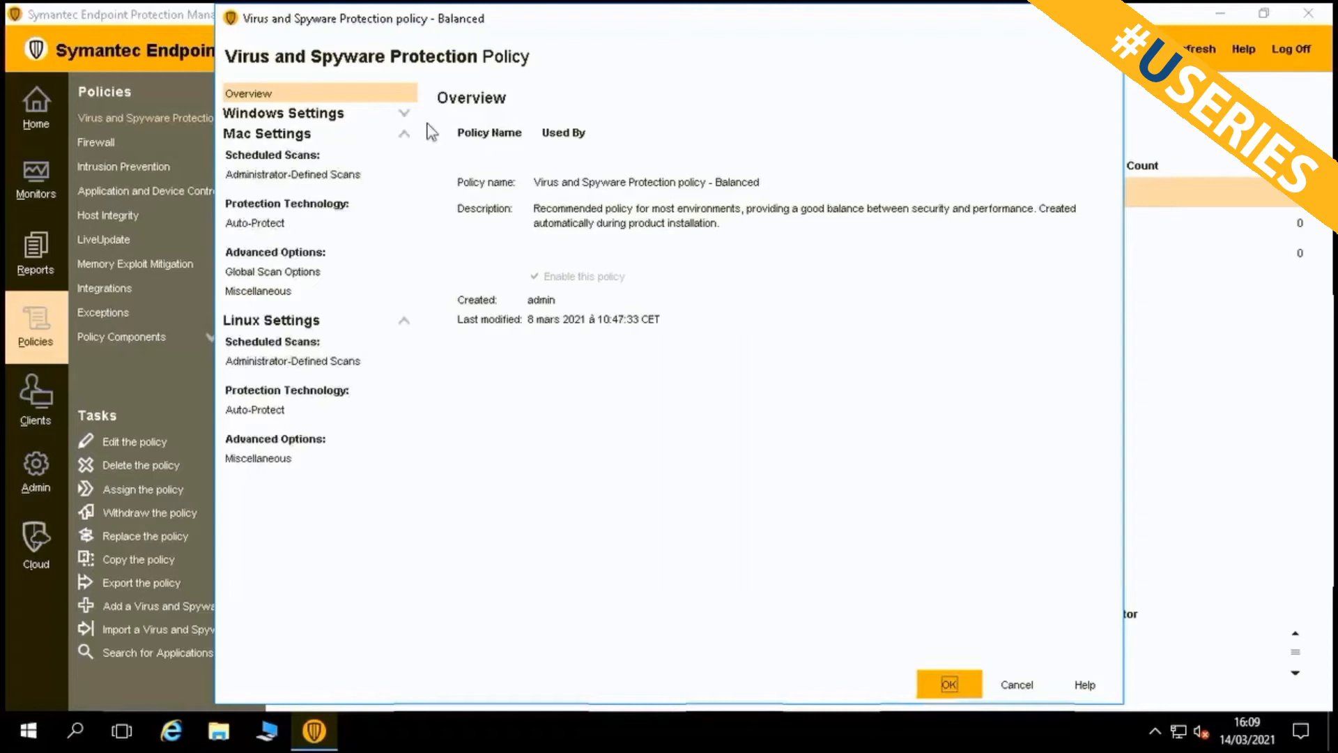
{"action": "left_click", "coordinate": [405, 113]}
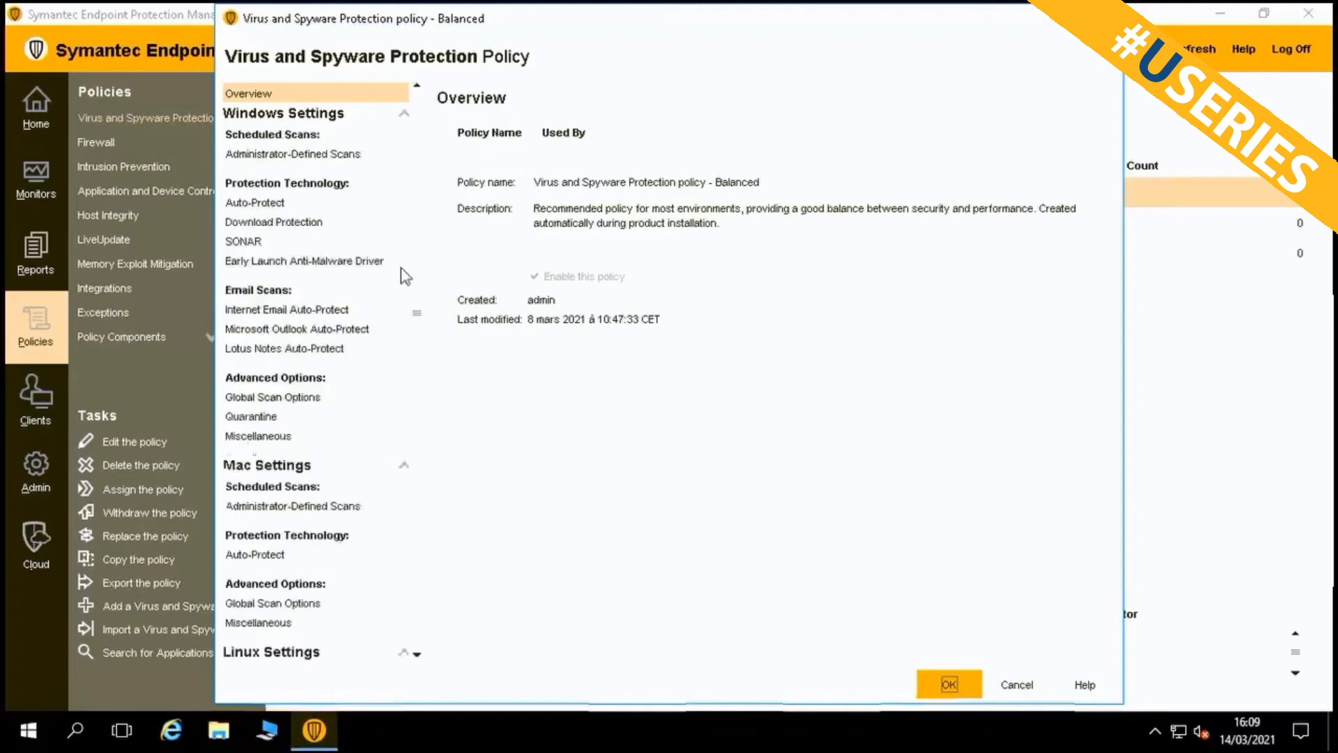
{"action": "left_click", "coordinate": [404, 469]}
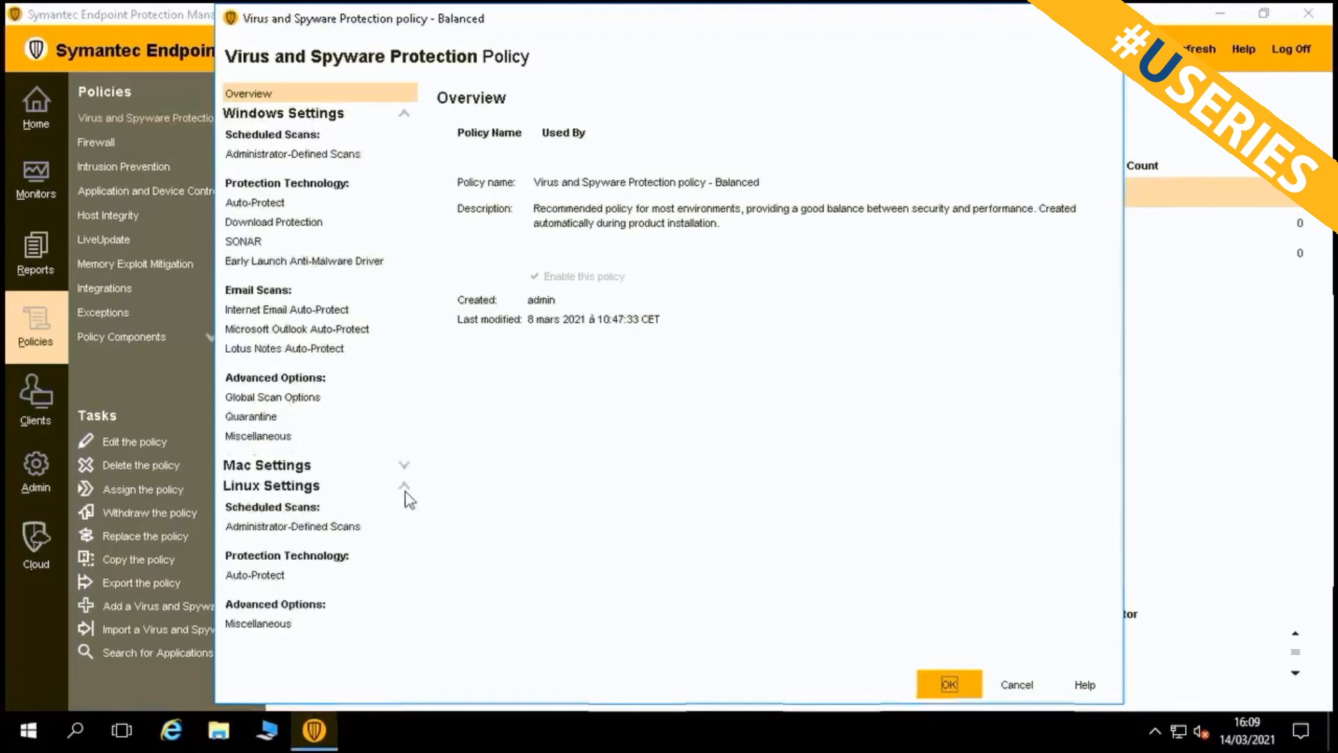
{"action": "left_click", "coordinate": [405, 488]}
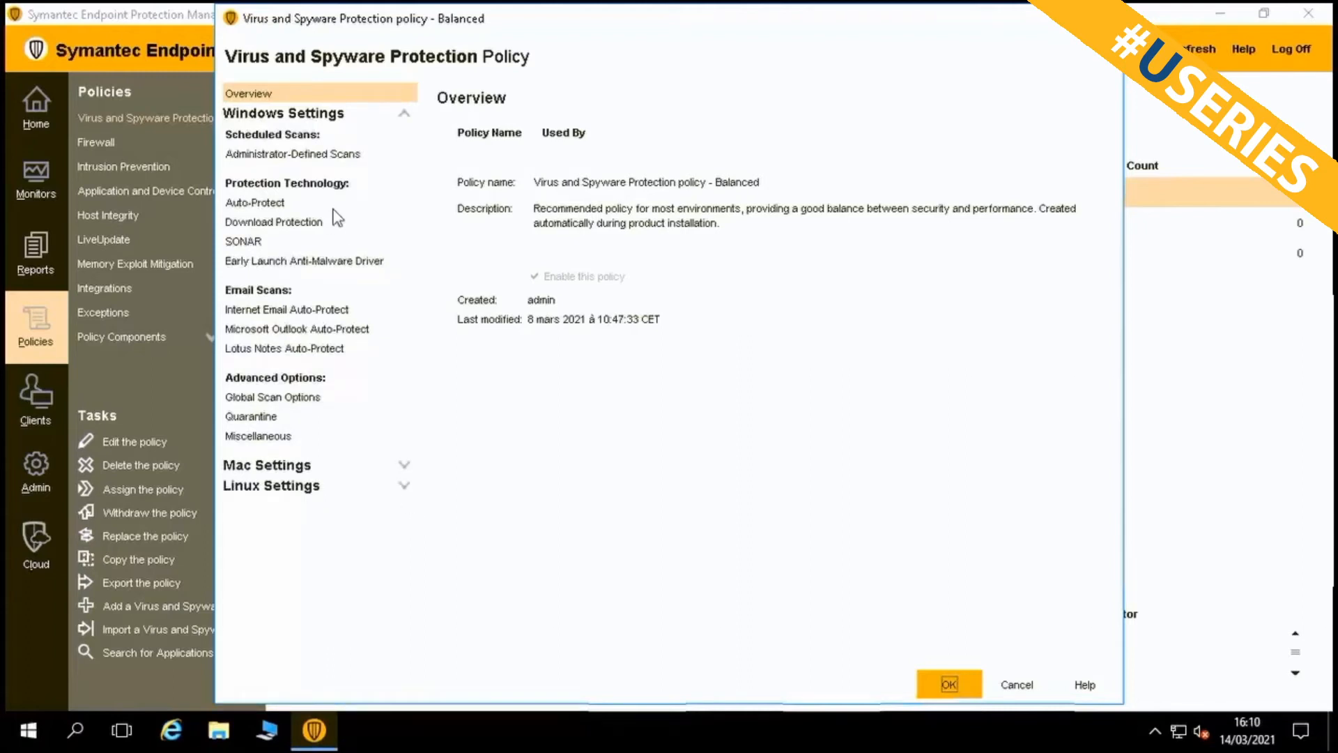
- Start a new scheduled scan, not based on a template, in the Windows administrator-defined scans
{"action": "left_click", "coordinate": [344, 156]}
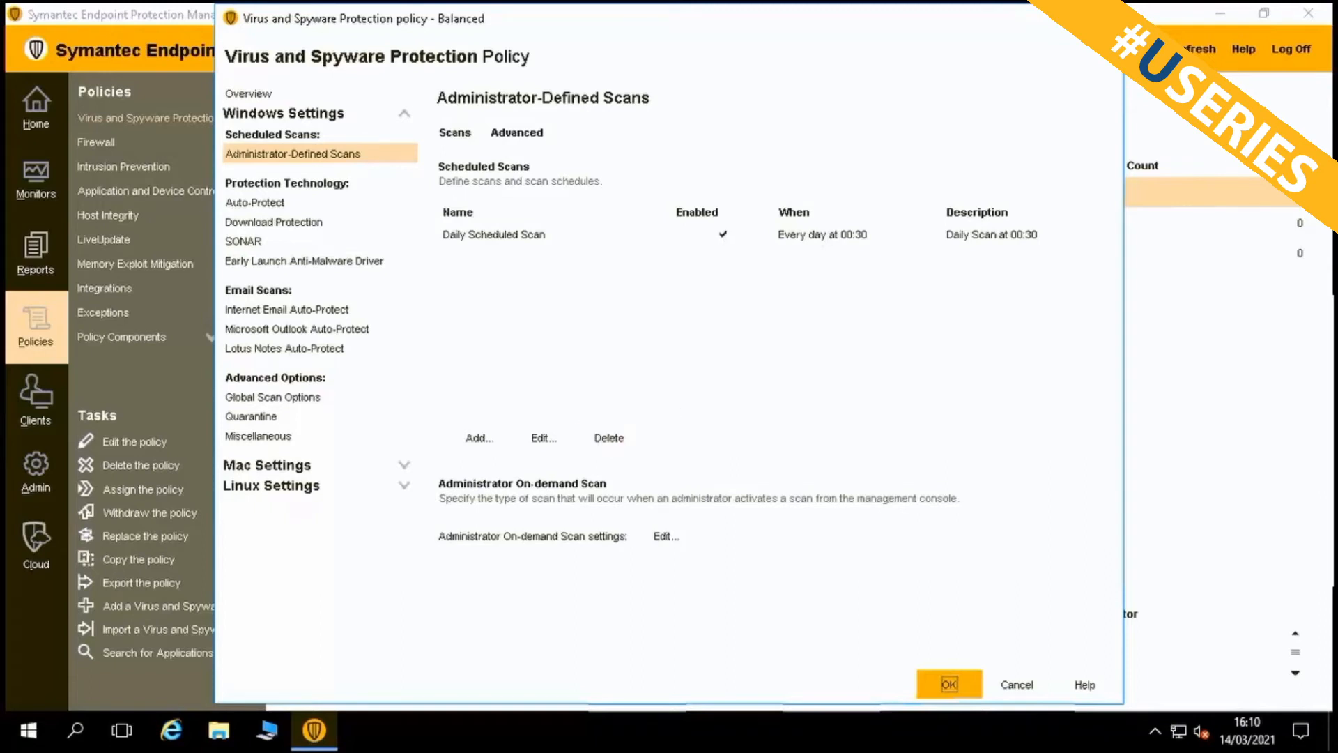
{"action": "left_click", "coordinate": [486, 433]}
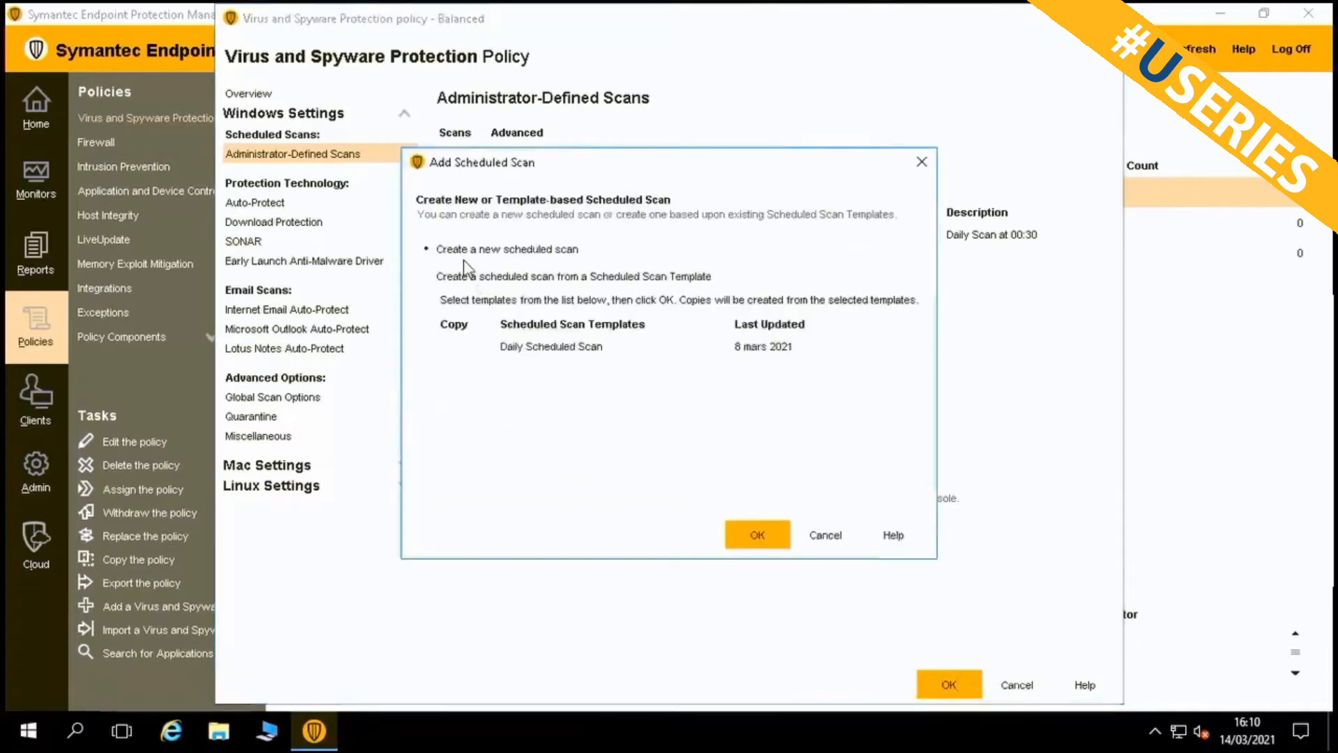
{"action": "left_click", "coordinate": [761, 533]}
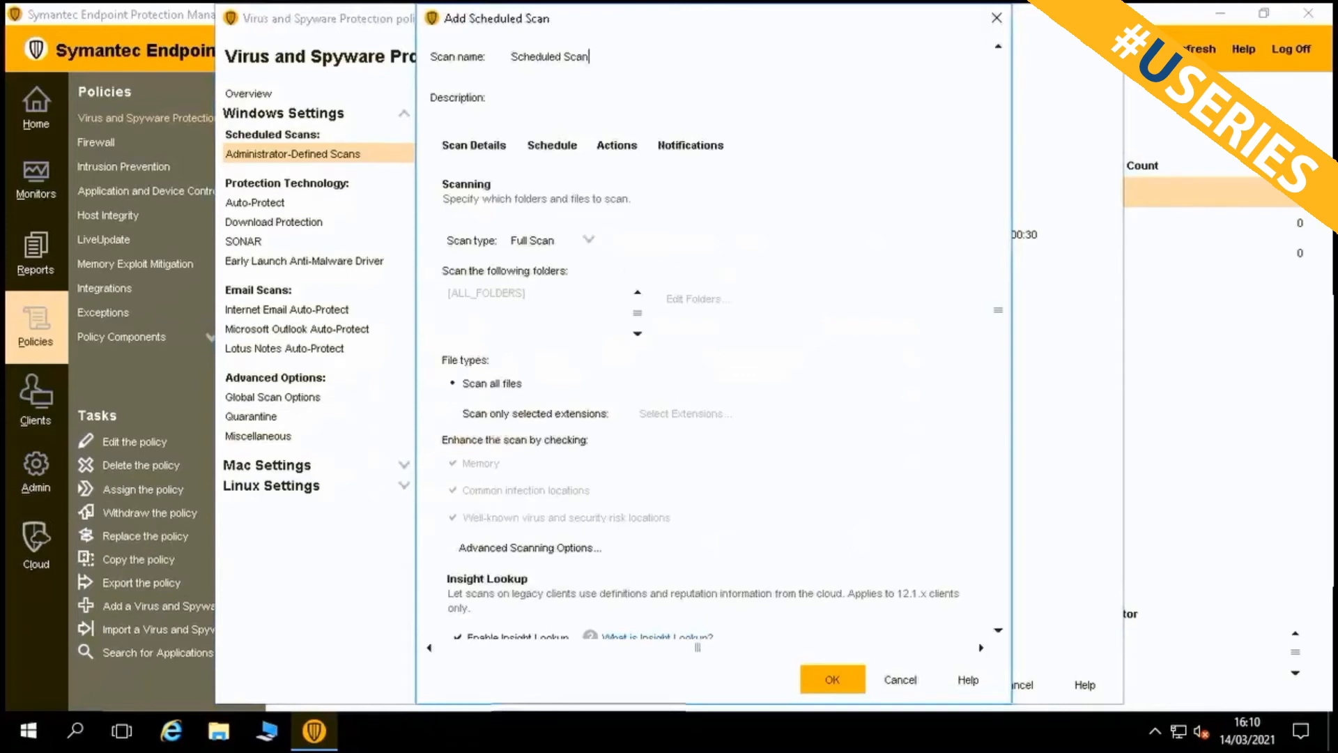
- Review the available scan types and choose Full Scan for the new scheduled scan
{"action": "left_click", "coordinate": [590, 243]}
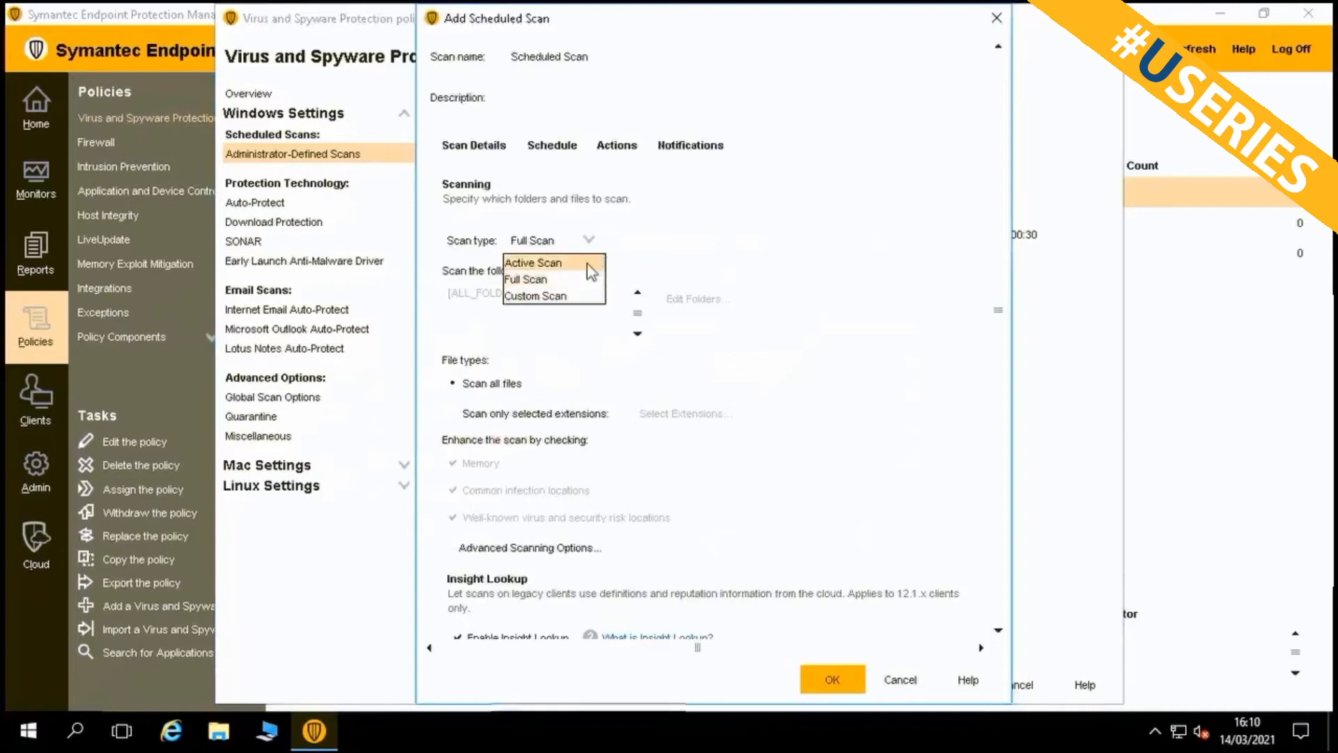
{"action": "left_click", "coordinate": [588, 246]}
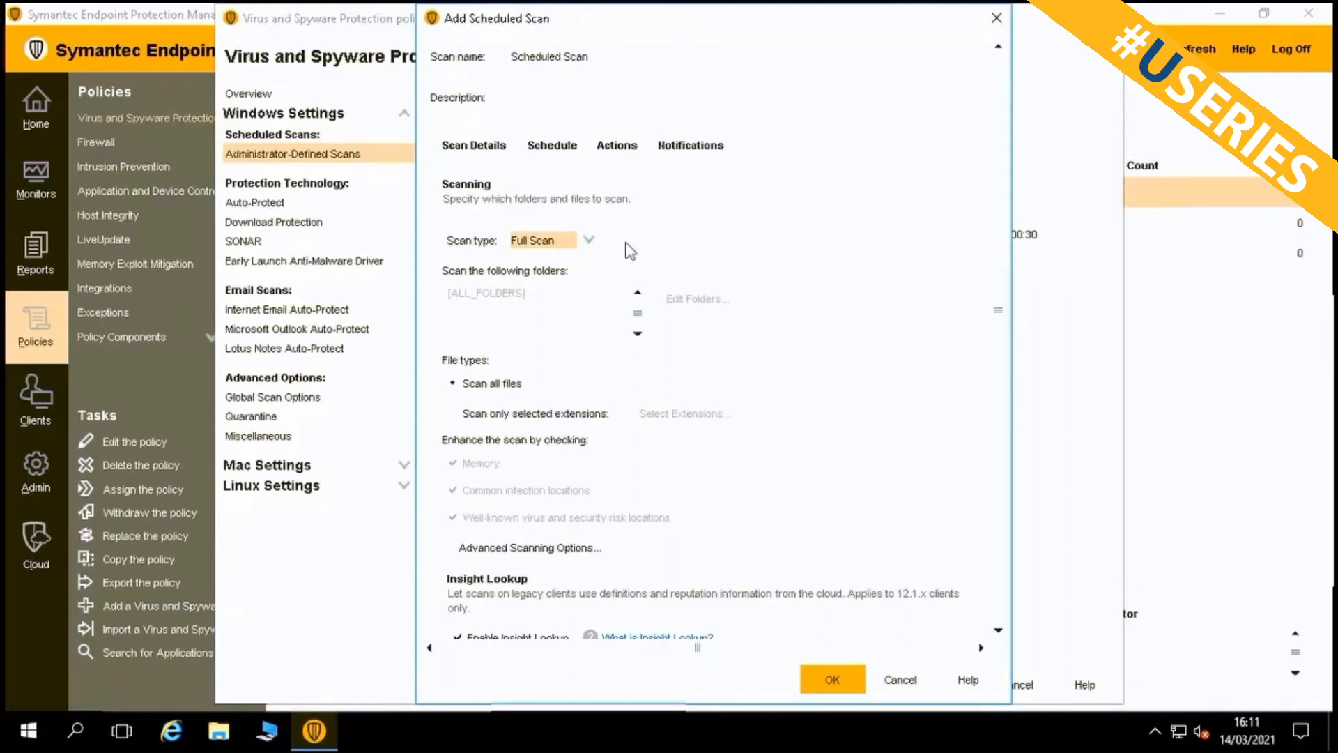
{"action": "left_click", "coordinate": [584, 248]}
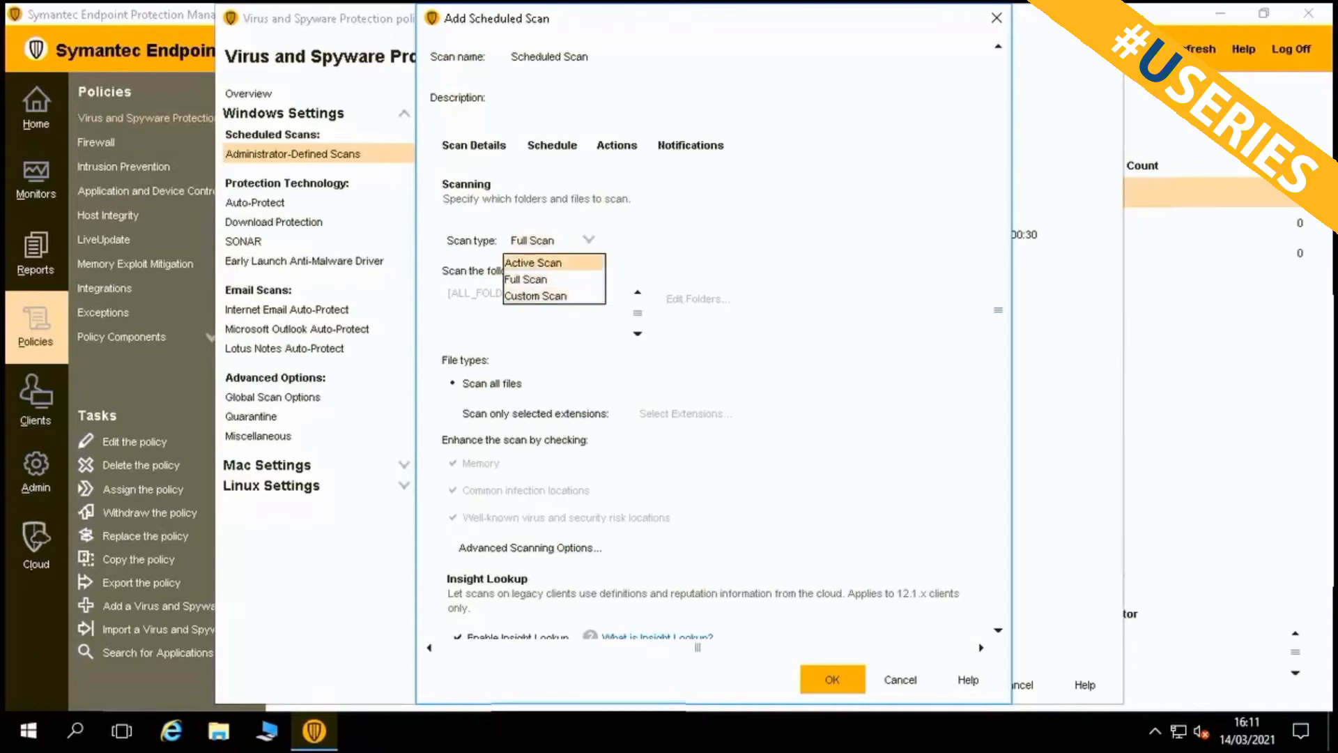
{"action": "left_click", "coordinate": [533, 280]}
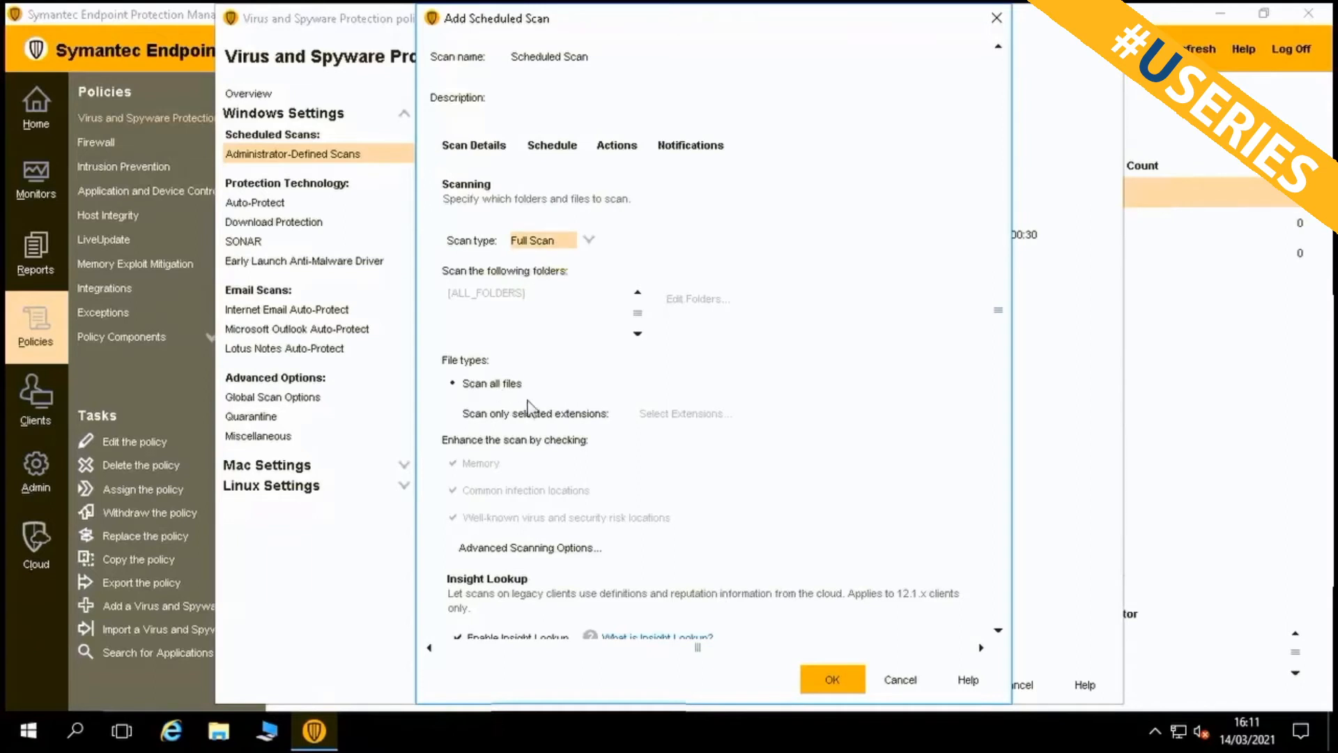
- Inspect the extension list for scanning only selected extensions, cancel it, and return to scanning all files
{"action": "left_click", "coordinate": [465, 418]}
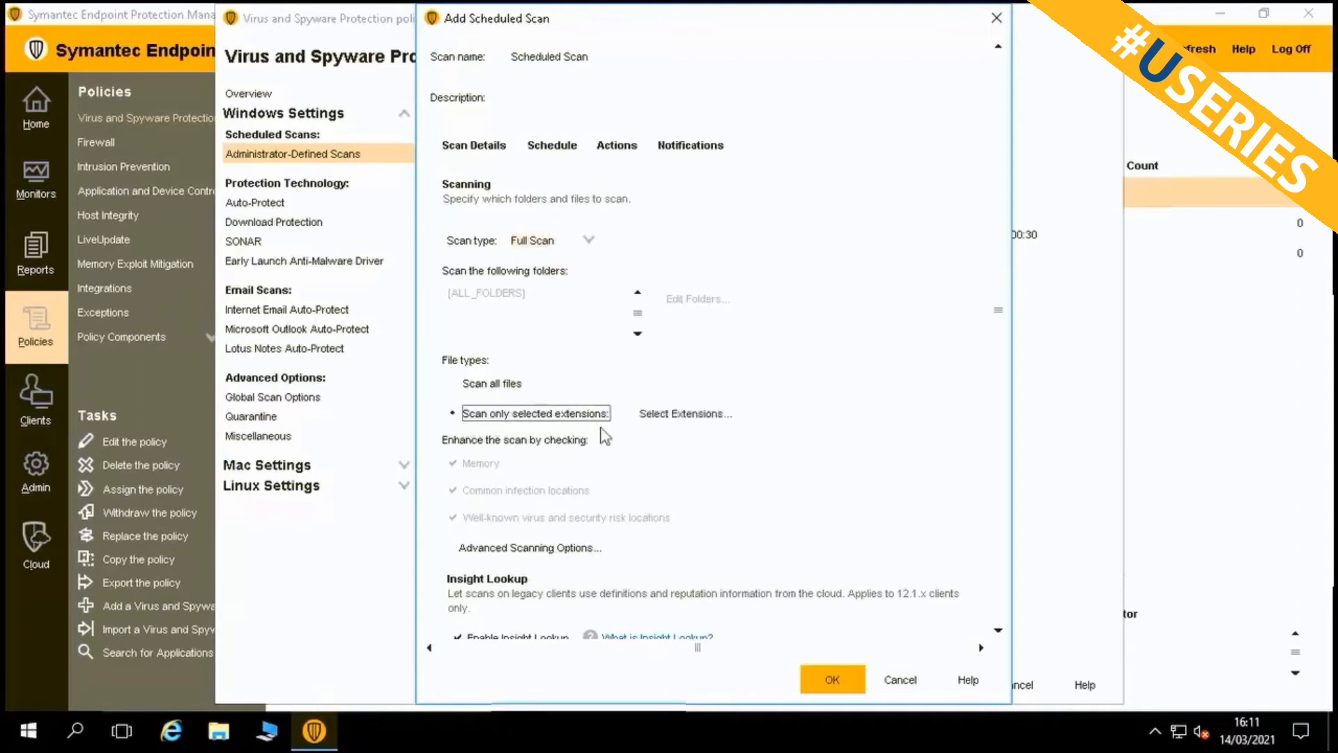
{"action": "left_click", "coordinate": [708, 418]}
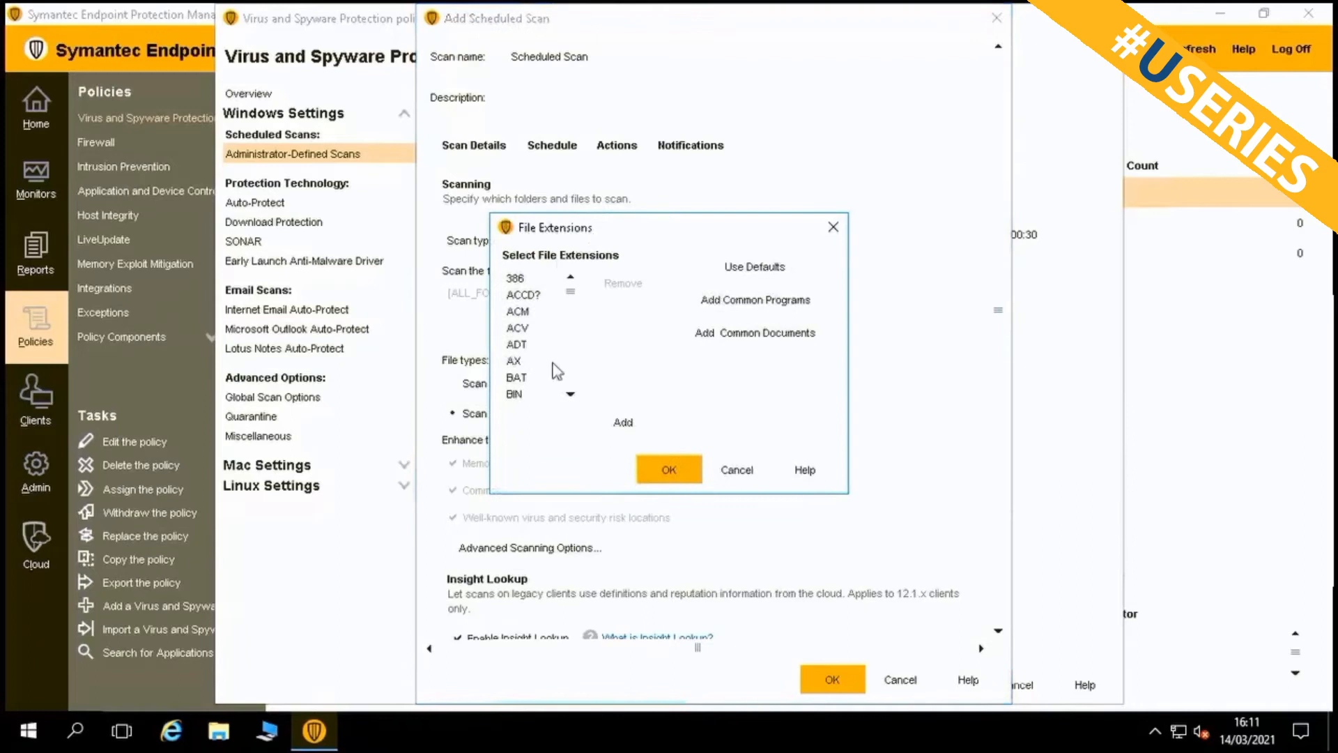
{"action": "scroll", "coordinate": [549, 309], "scroll_direction": "down", "scroll_amount": 20}
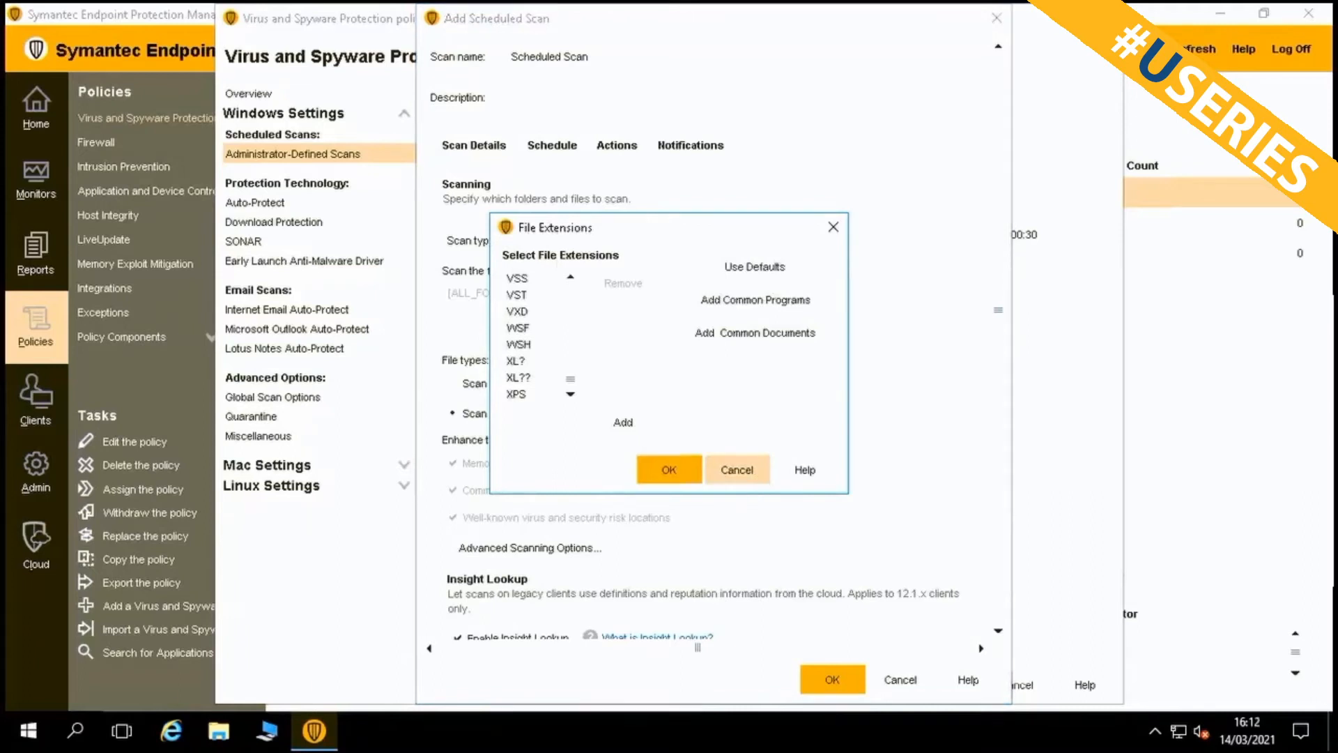
{"action": "left_click", "coordinate": [753, 465]}
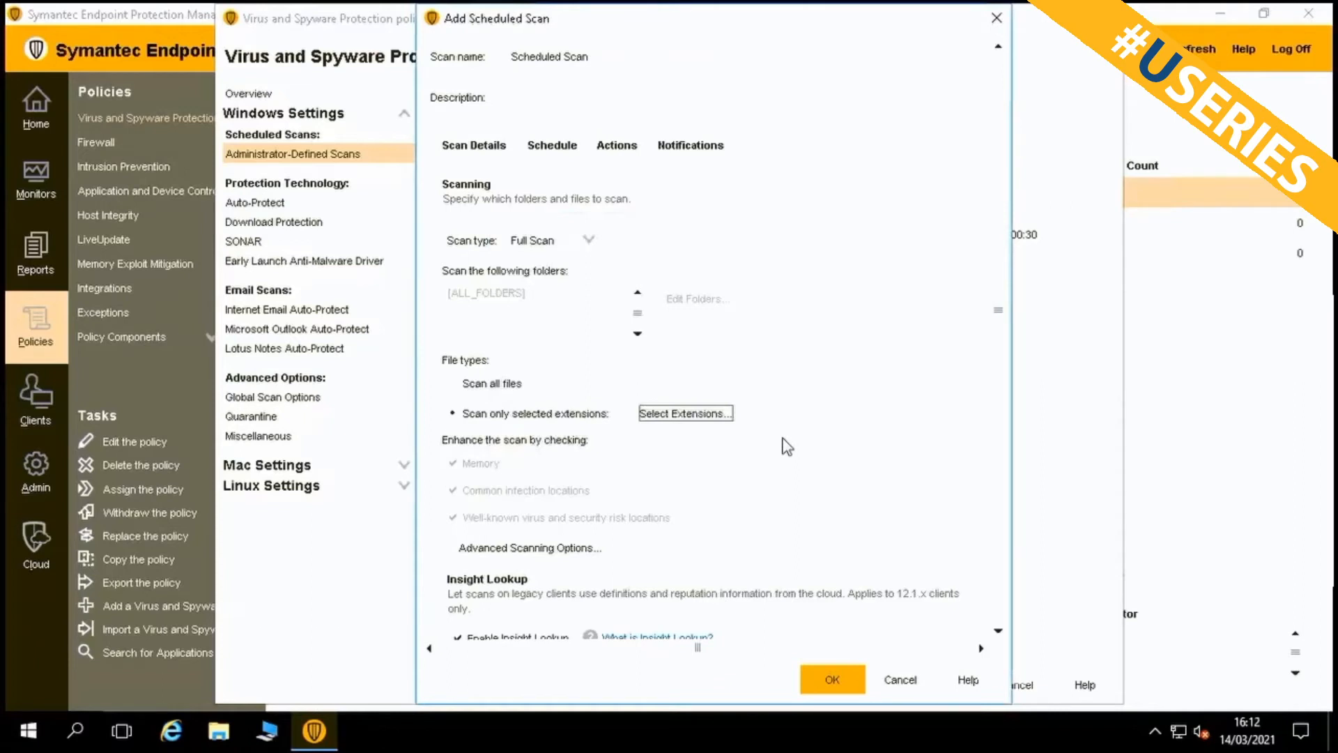
{"action": "left_click", "coordinate": [500, 385]}
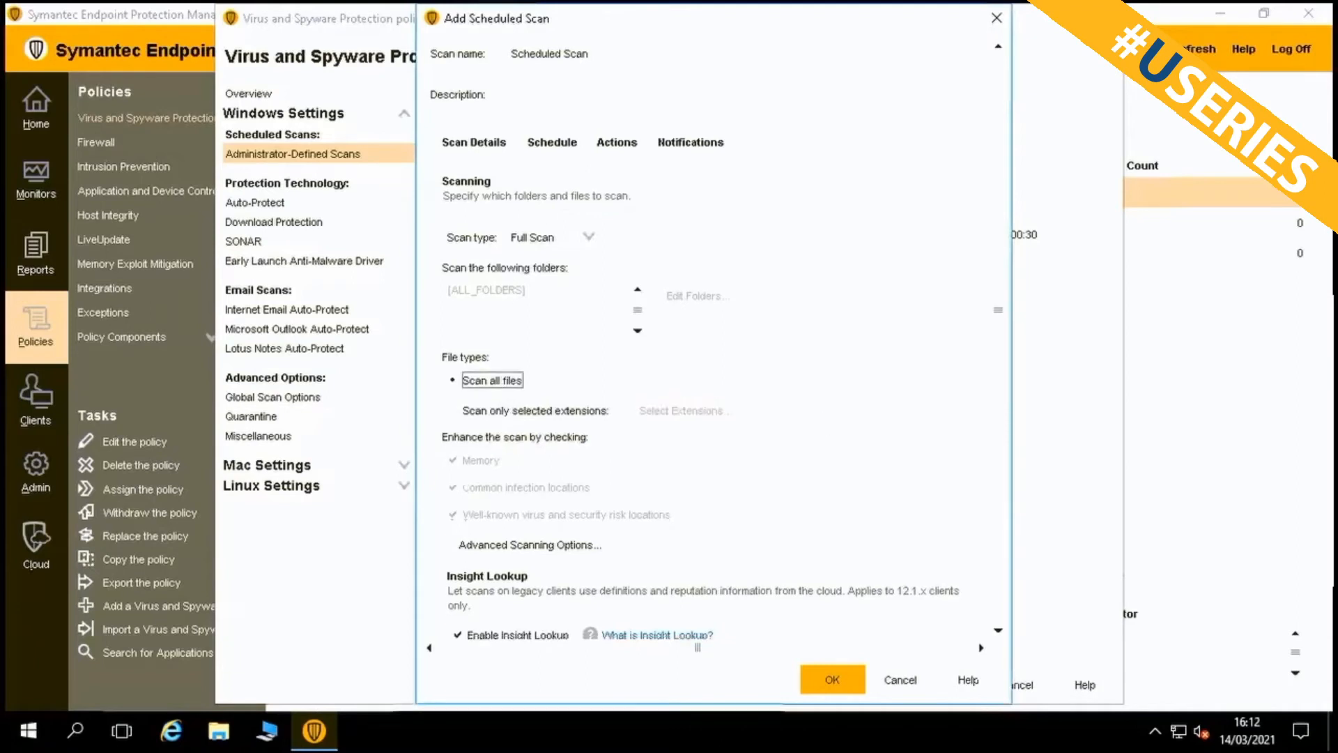
- Schedule the scan to run weekly on Monday at 12:30
{"action": "scroll", "coordinate": [825, 421], "scroll_direction": "down", "scroll_amount": 2}
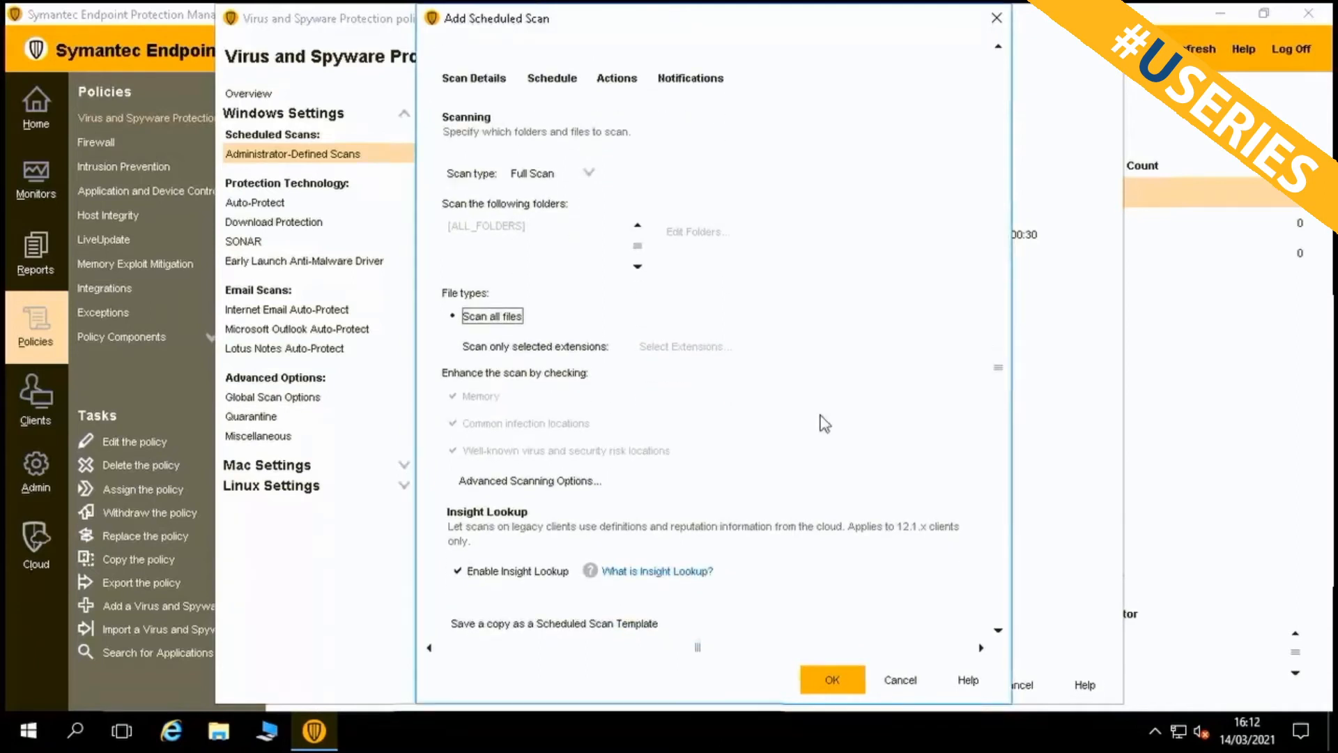
{"action": "scroll", "coordinate": [822, 422], "scroll_direction": "up", "scroll_amount": 1}
{"action": "left_click", "coordinate": [551, 129]}
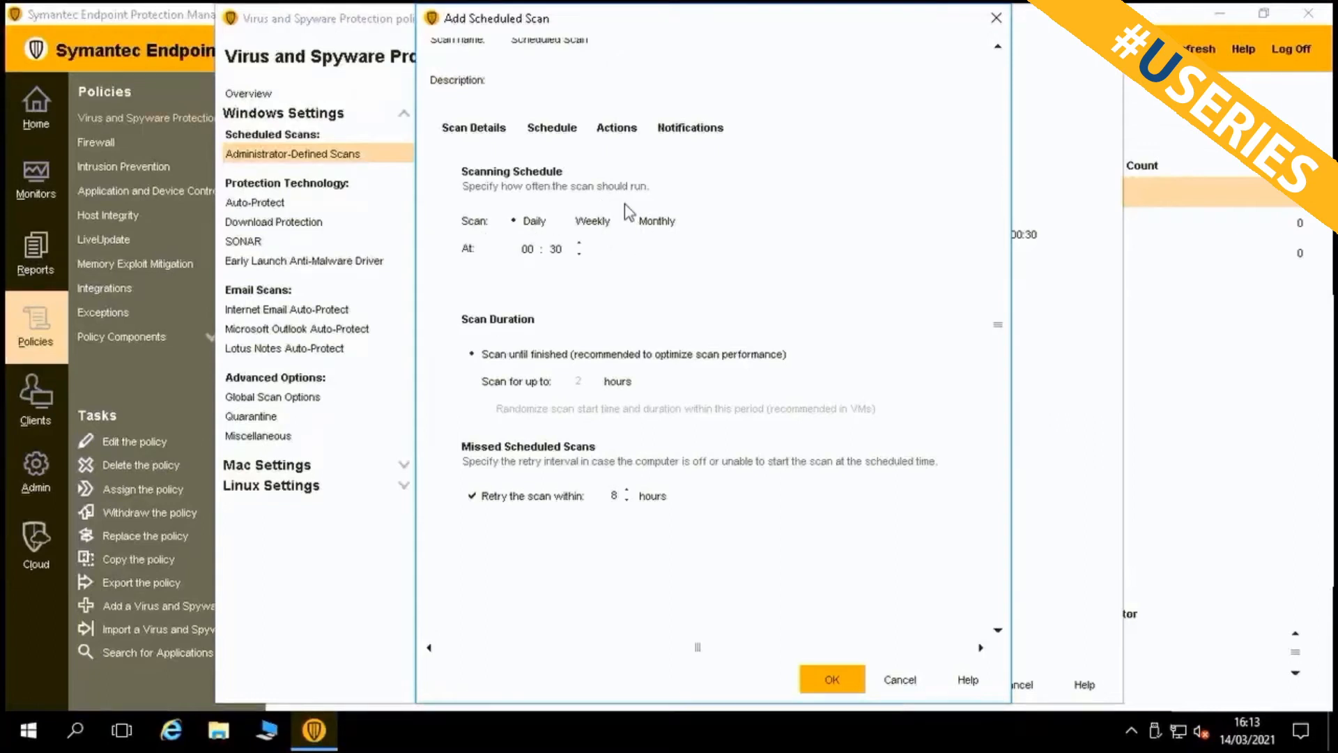
{"action": "left_click", "coordinate": [579, 254]}
{"action": "type", "text": "12"}
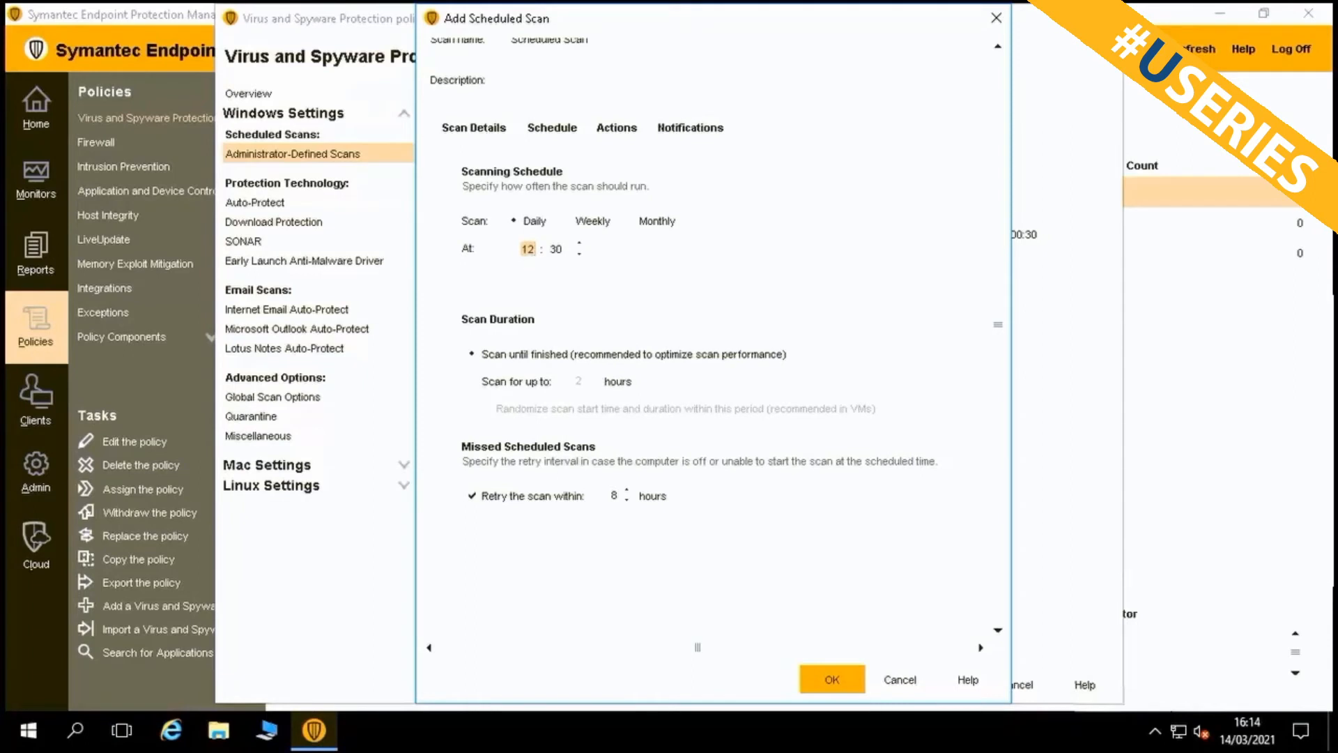
{"action": "left_click", "coordinate": [578, 221]}
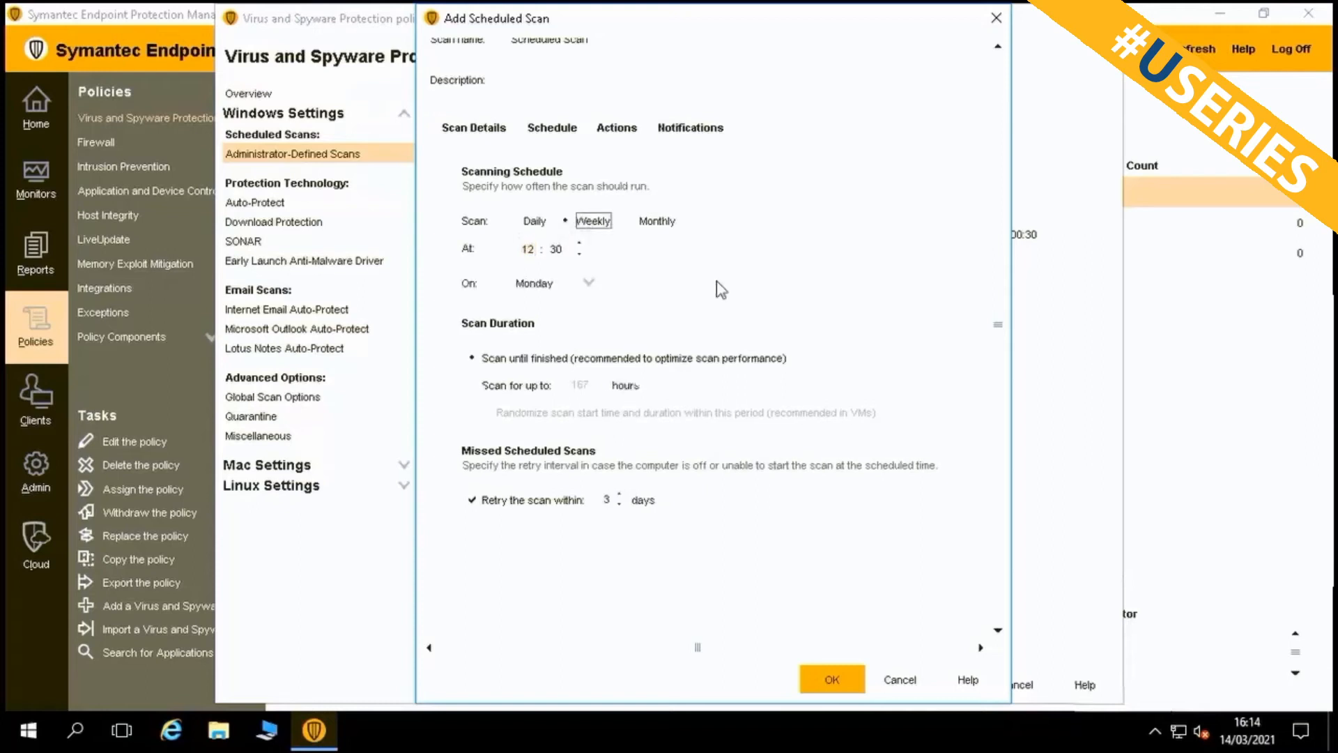
{"action": "left_click", "coordinate": [595, 287]}
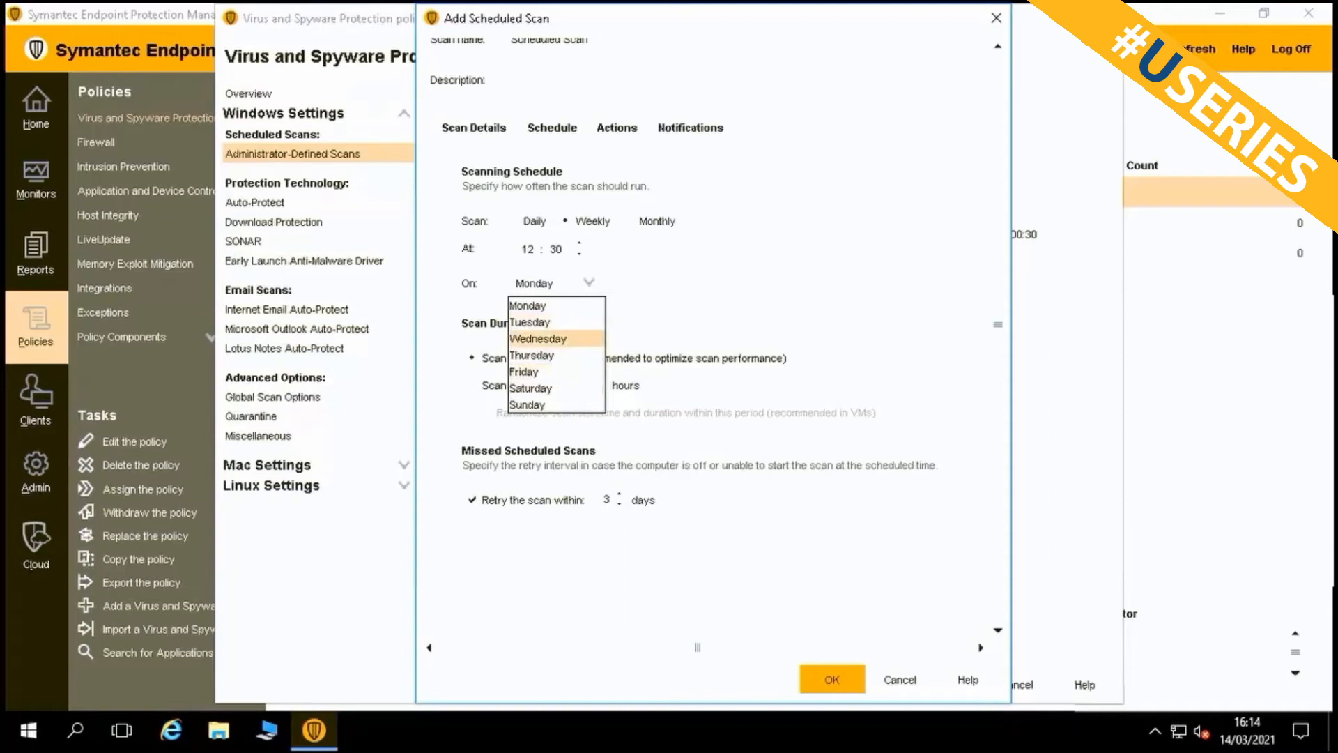
{"action": "left_click", "coordinate": [557, 306]}
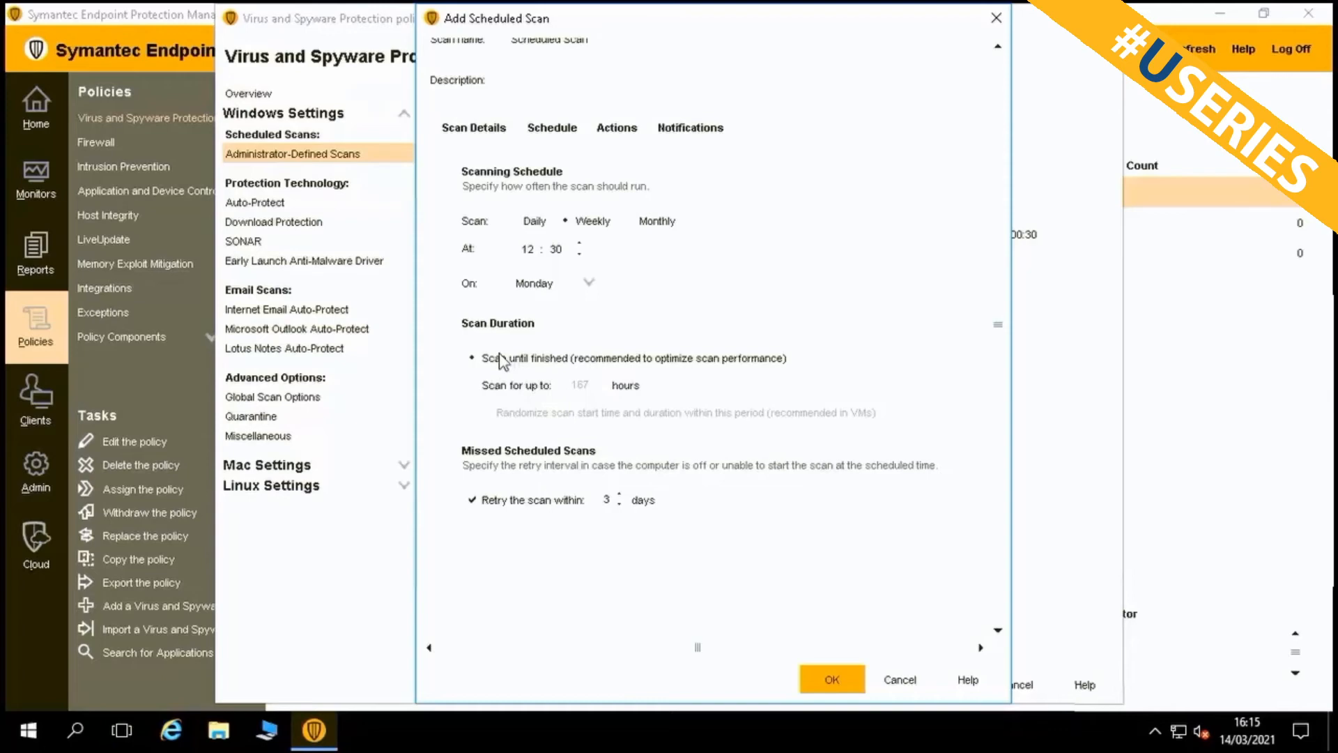
- Limit the scan duration to up to 1 hour instead of scanning until finished
{"action": "left_click", "coordinate": [481, 389]}
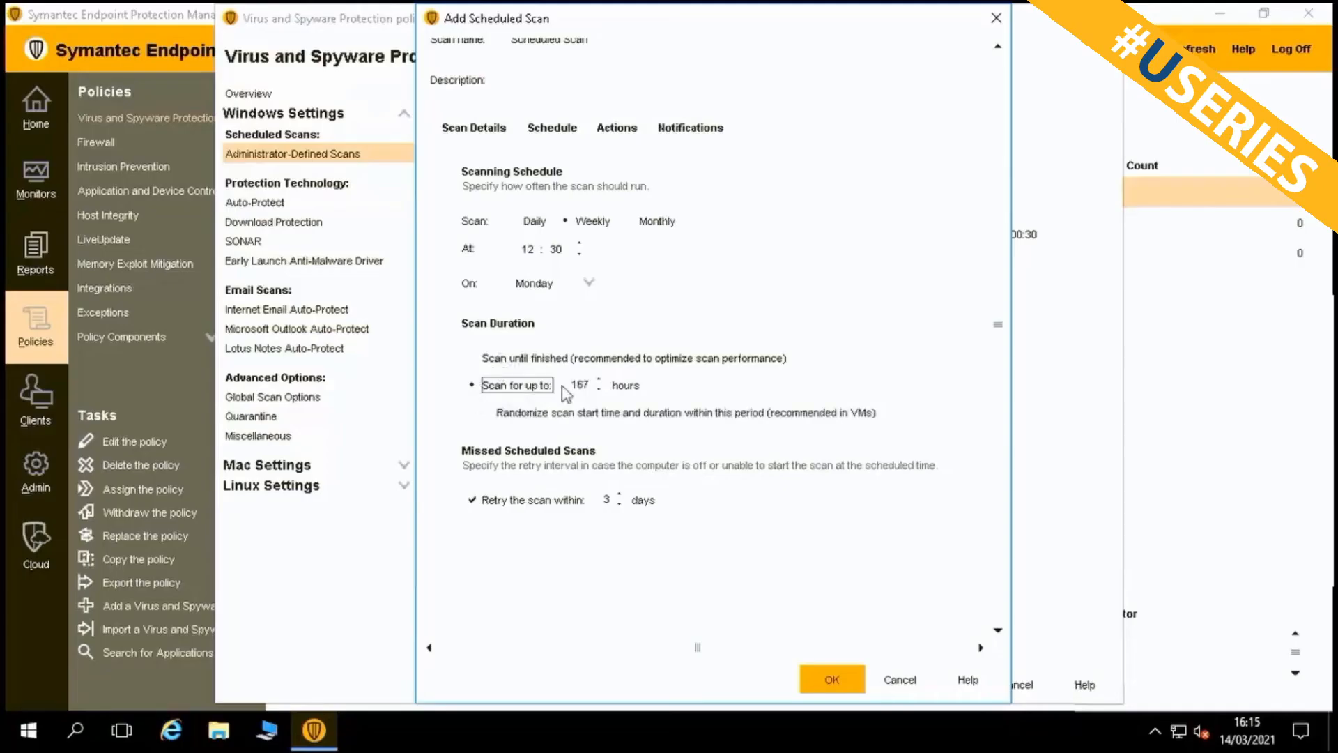
{"action": "left_click", "coordinate": [598, 389]}
{"action": "double_click", "coordinate": [590, 385]}
{"action": "type", "text": "1"}
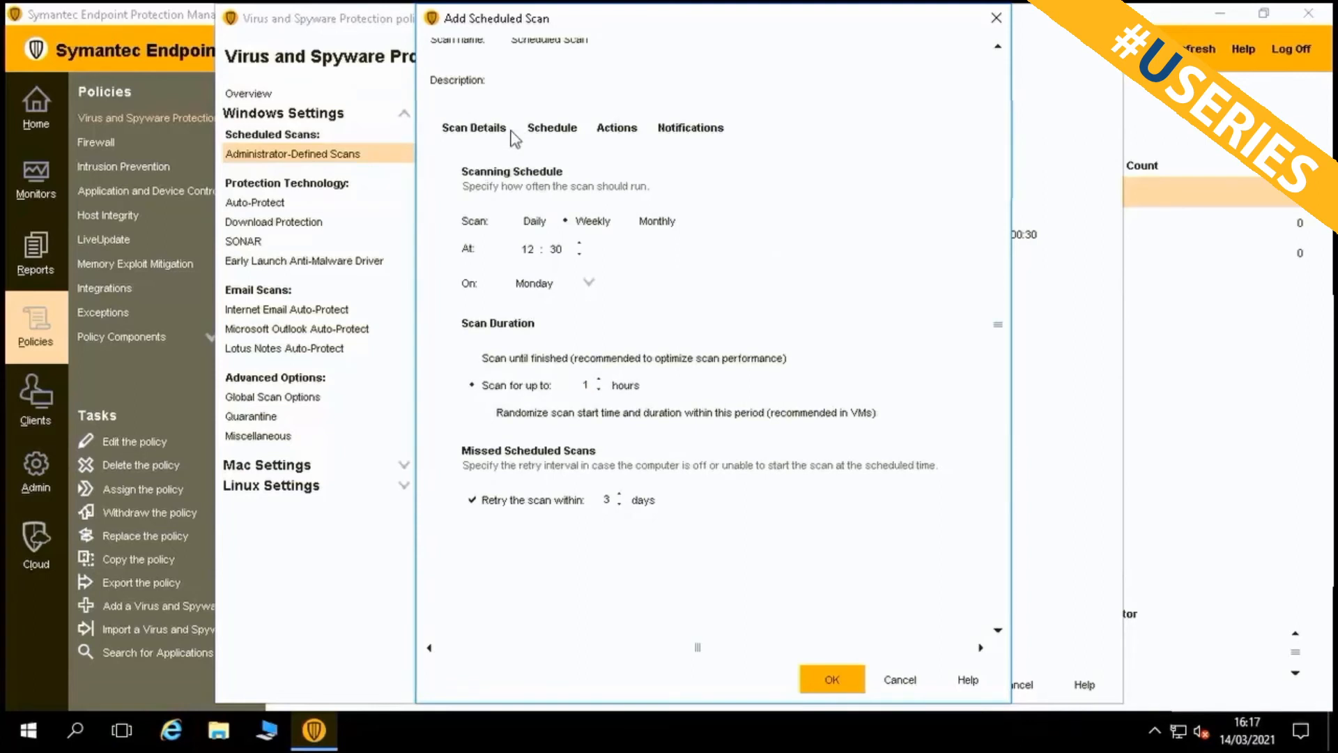
- Recheck the scan details of the new scheduled scan and save it to the policy
{"action": "left_click", "coordinate": [494, 133]}
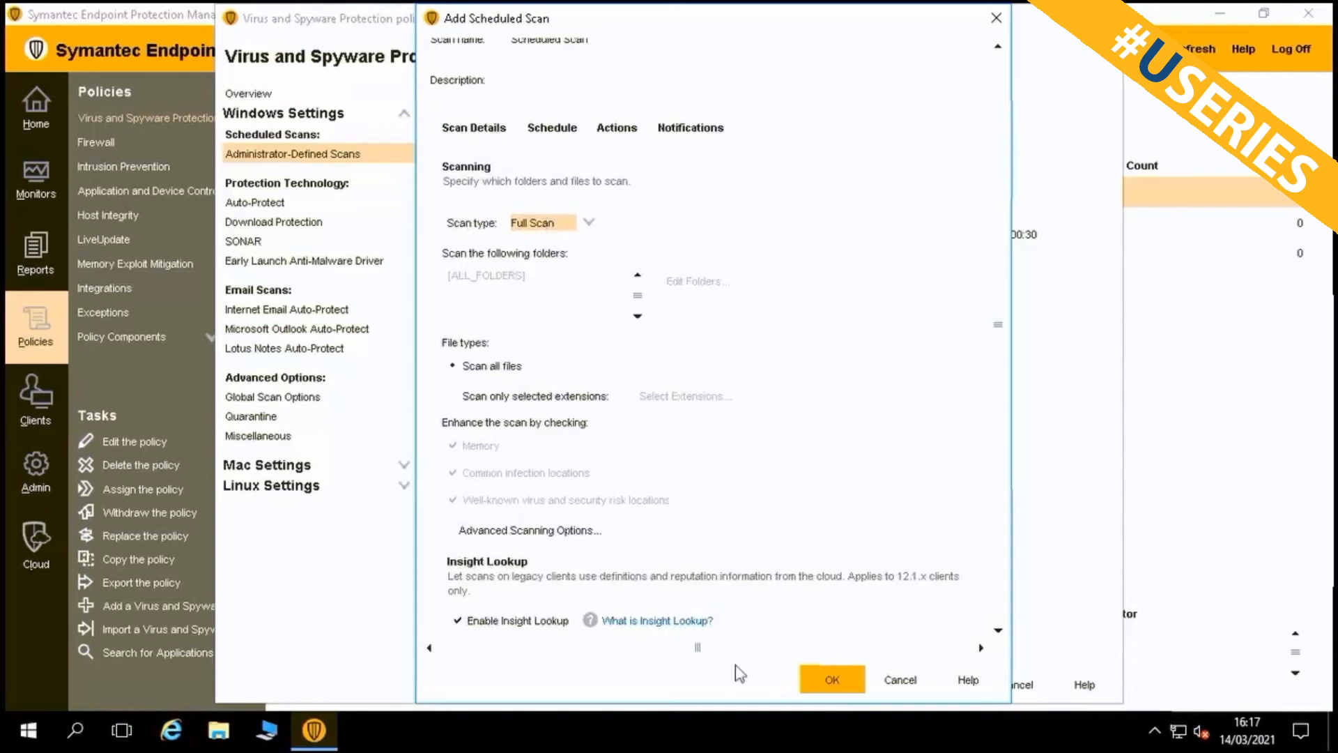
{"action": "left_click", "coordinate": [829, 679]}
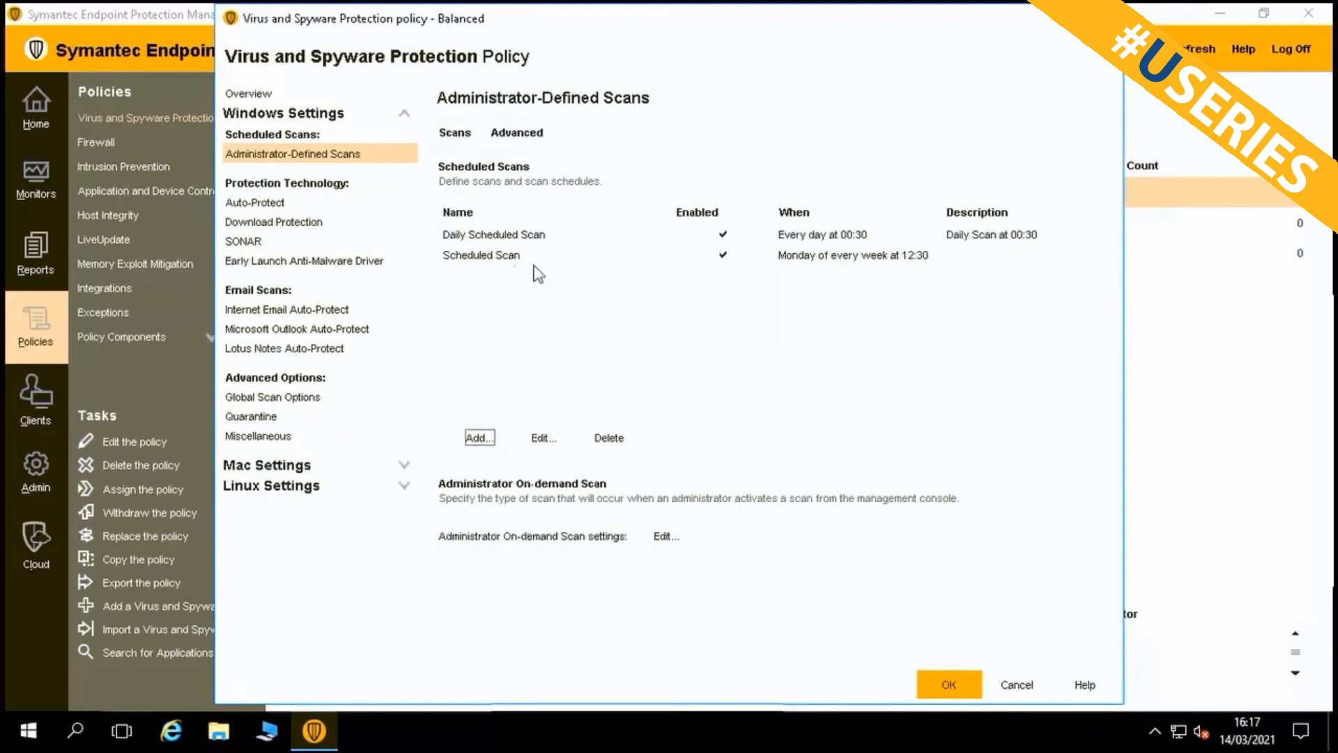
- Disable the Daily Scheduled Scan and keep the weekly Scheduled Scan enabled
{"action": "left_click", "coordinate": [561, 264]}
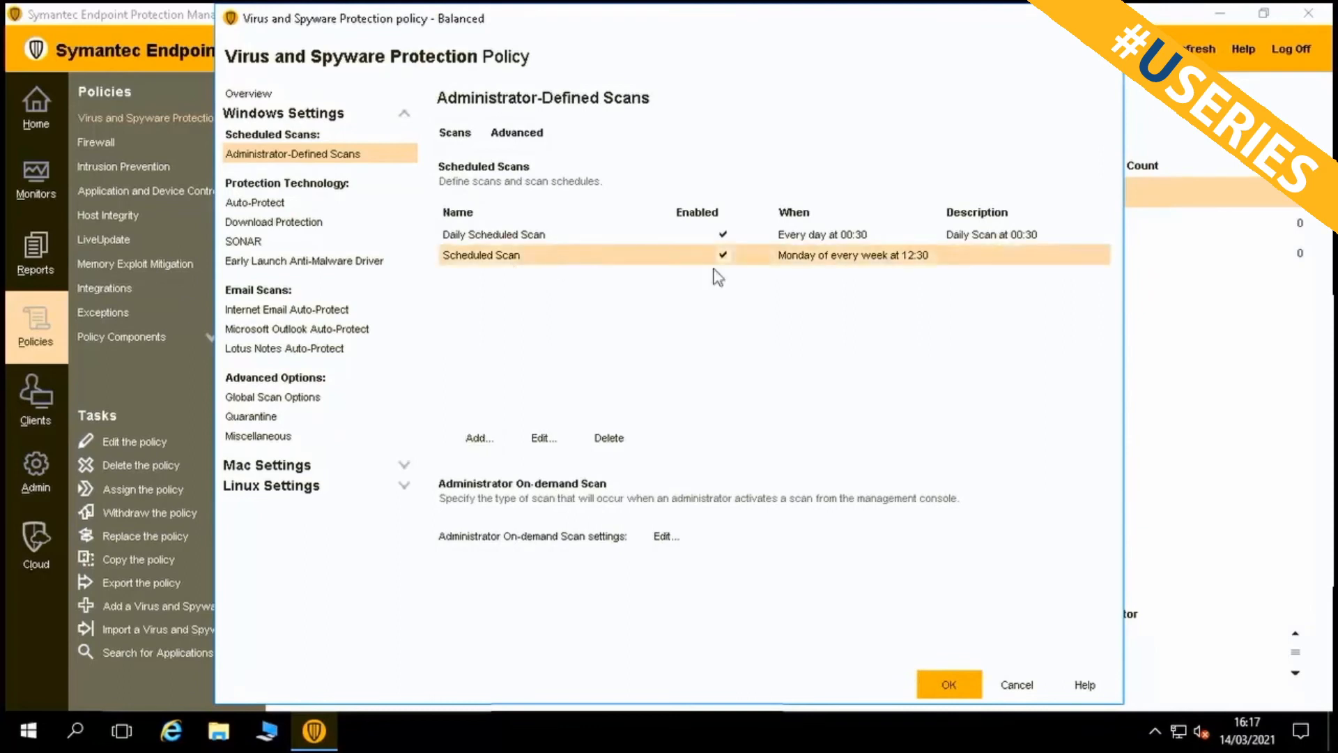
{"action": "left_click", "coordinate": [723, 234]}
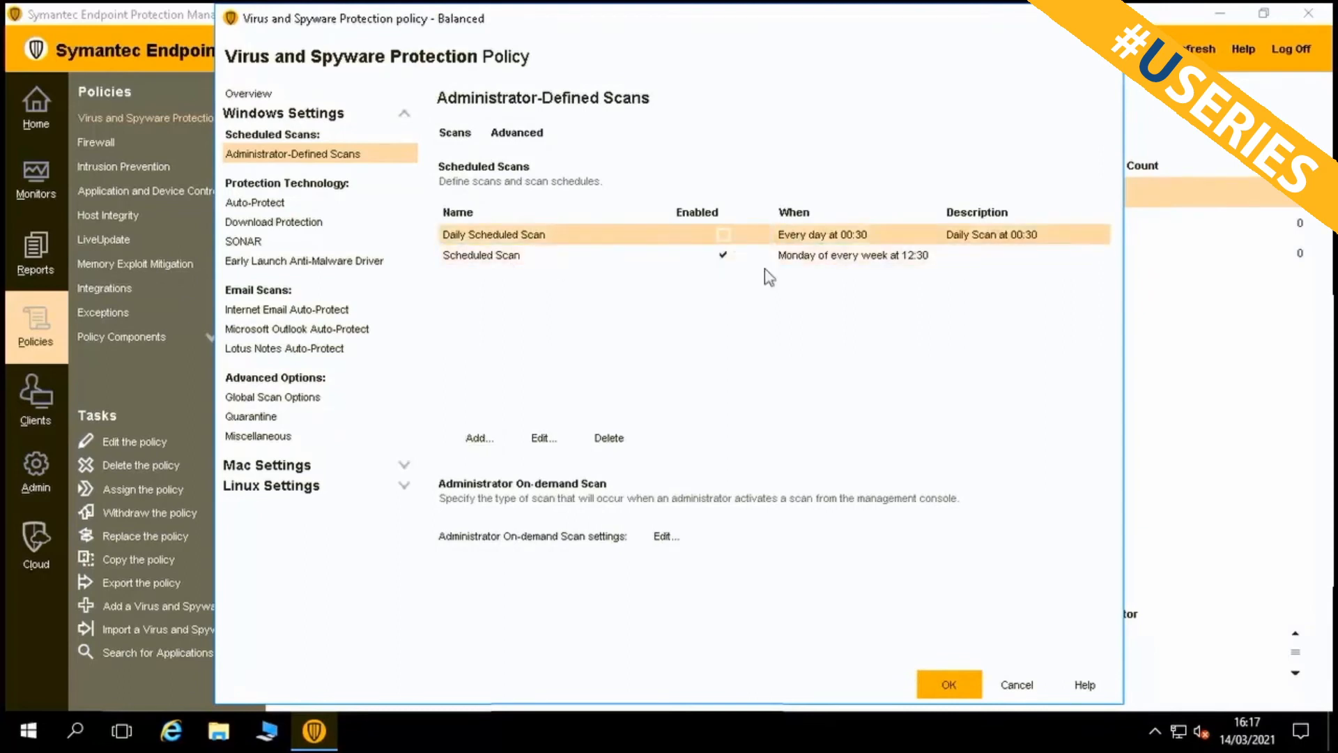
{"action": "left_click", "coordinate": [724, 255]}
{"action": "left_click", "coordinate": [723, 256]}
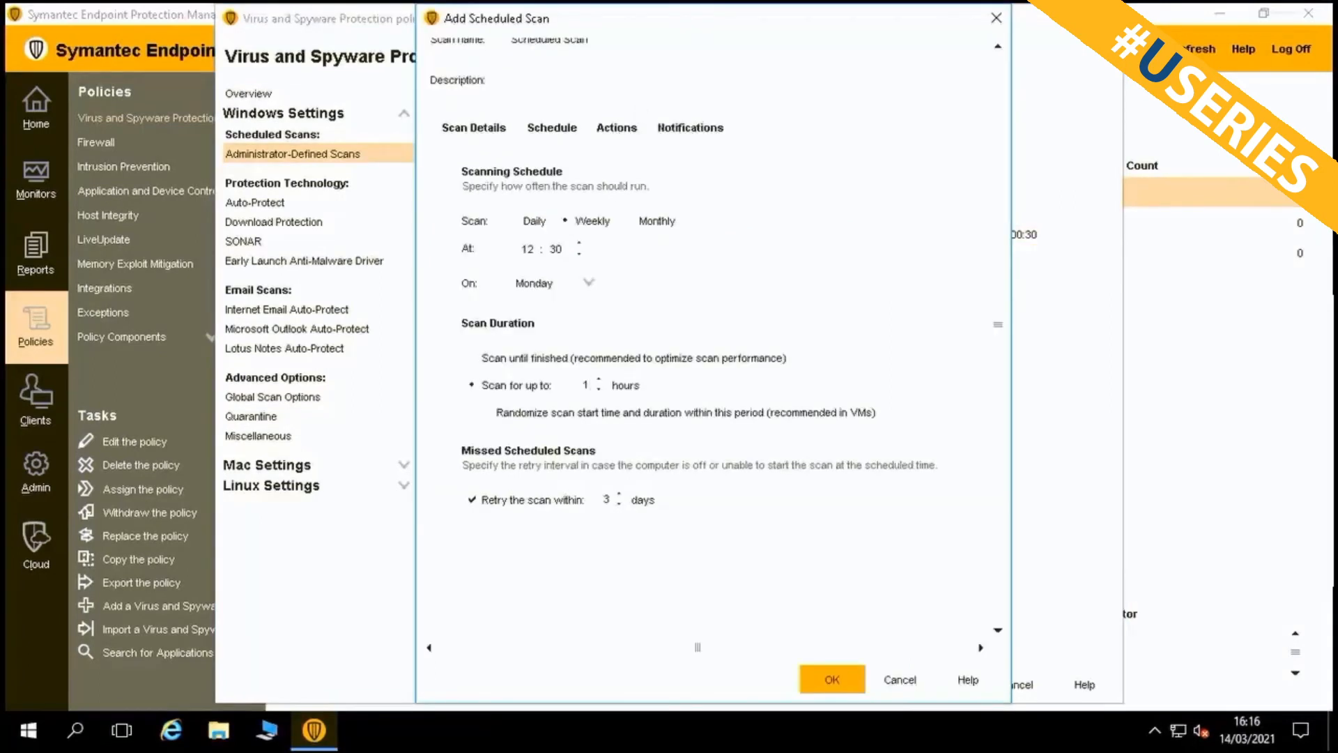
- Review the scheduled scan's actions, the Auto-Protect scan details, actions and advanced options, and the Download Protection settings
{"action": "left_click", "coordinate": [616, 132]}
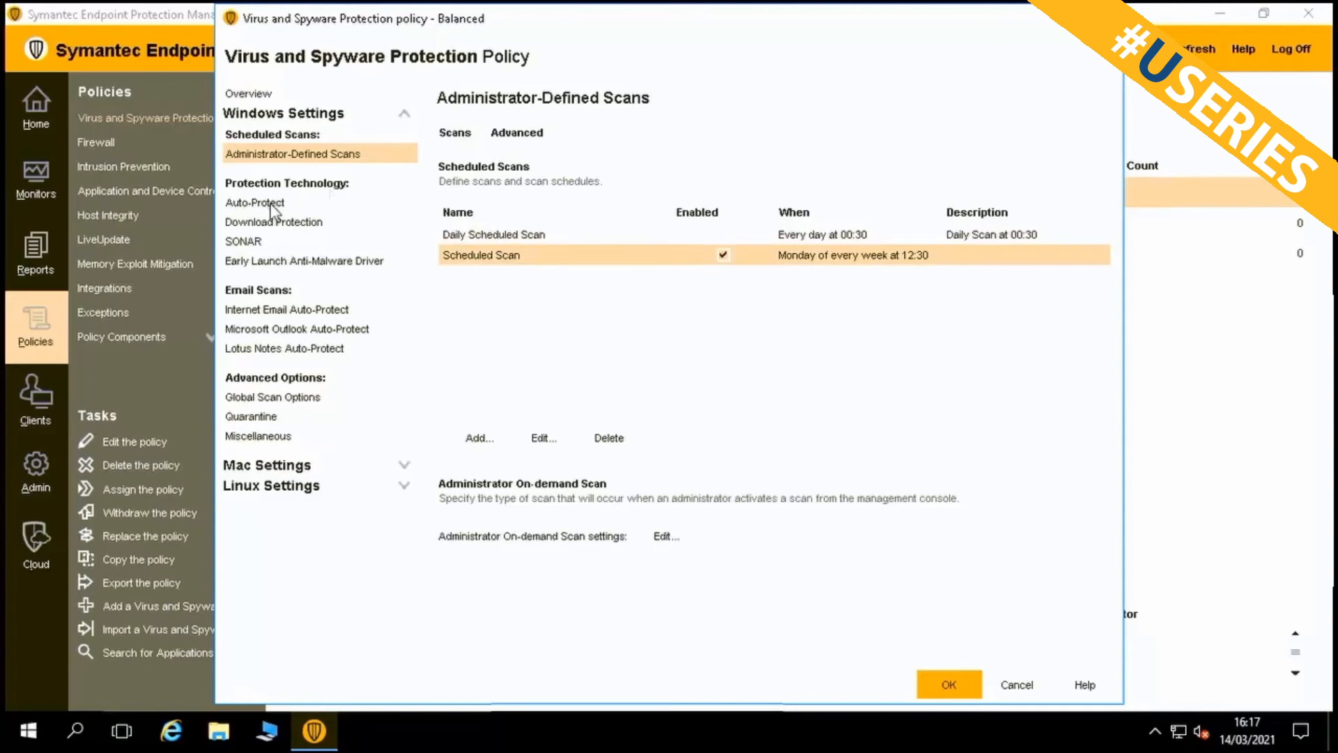
{"action": "left_click", "coordinate": [273, 205]}
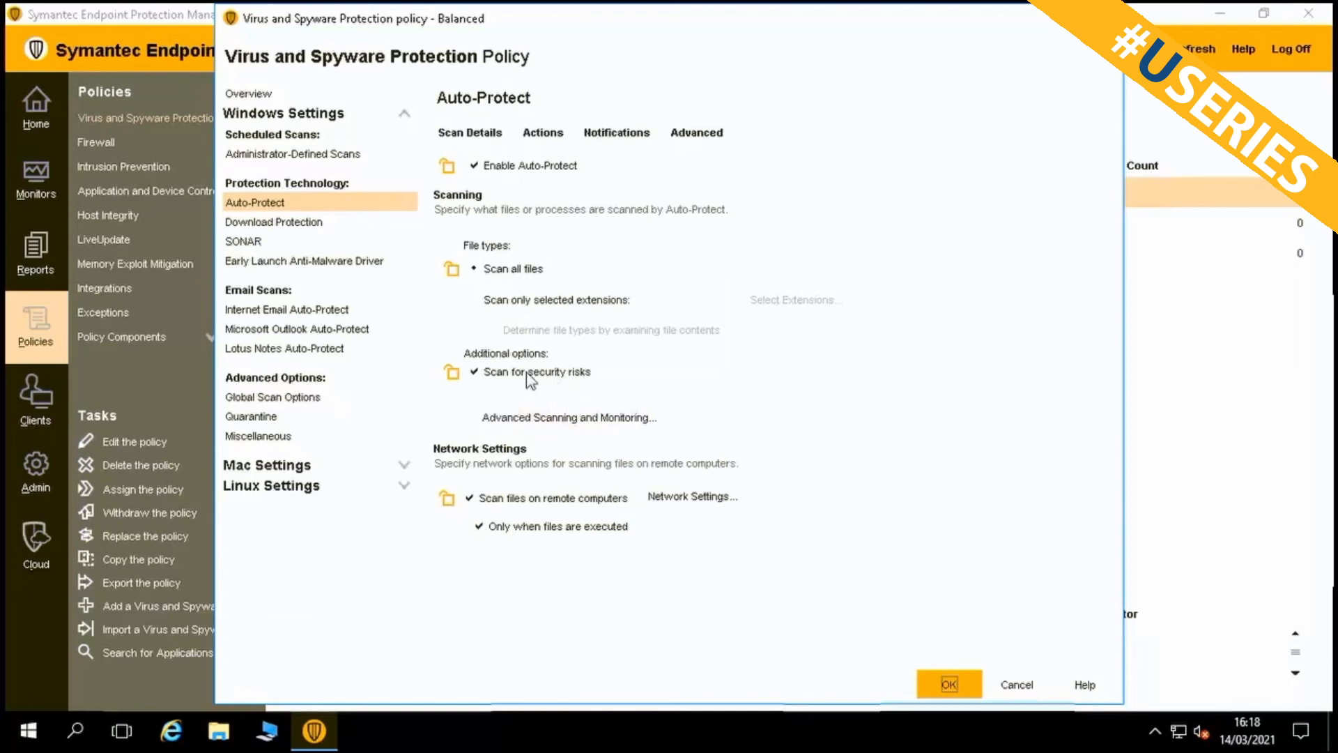
{"action": "left_click", "coordinate": [543, 134]}
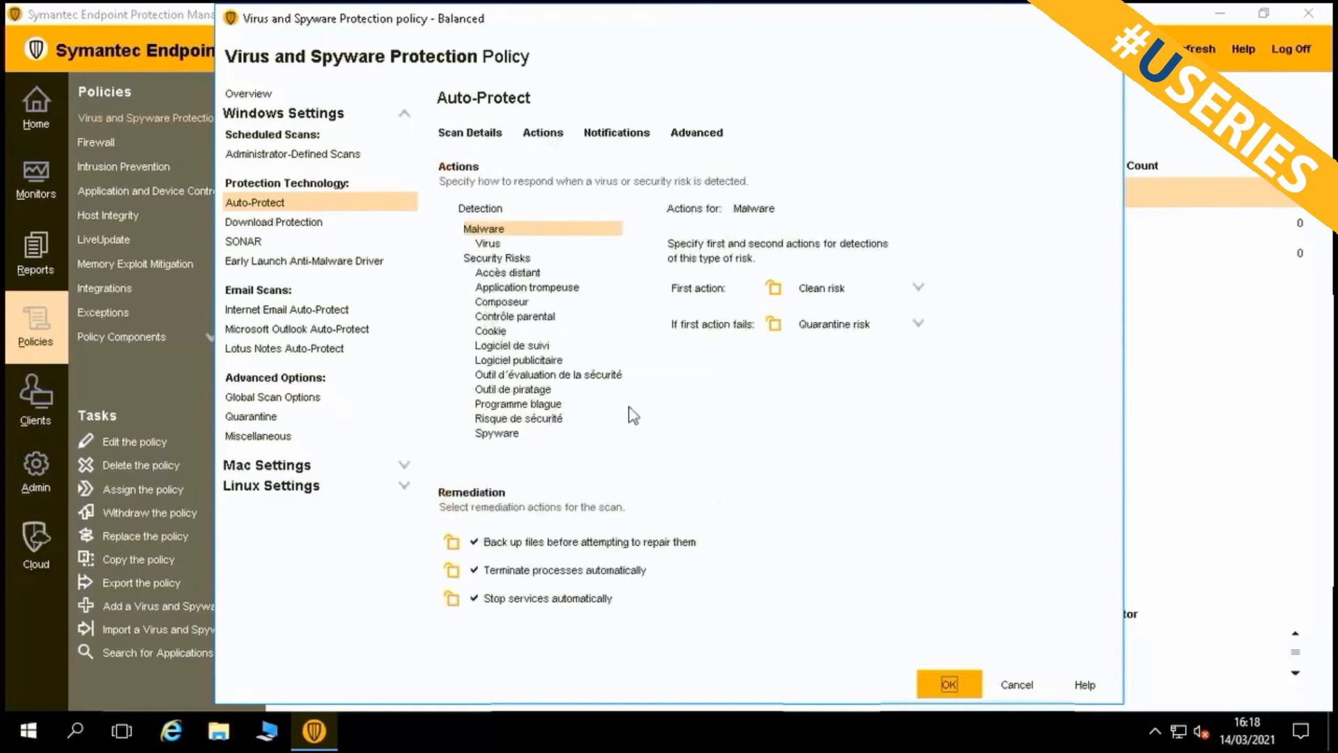
{"action": "left_click", "coordinate": [684, 136]}
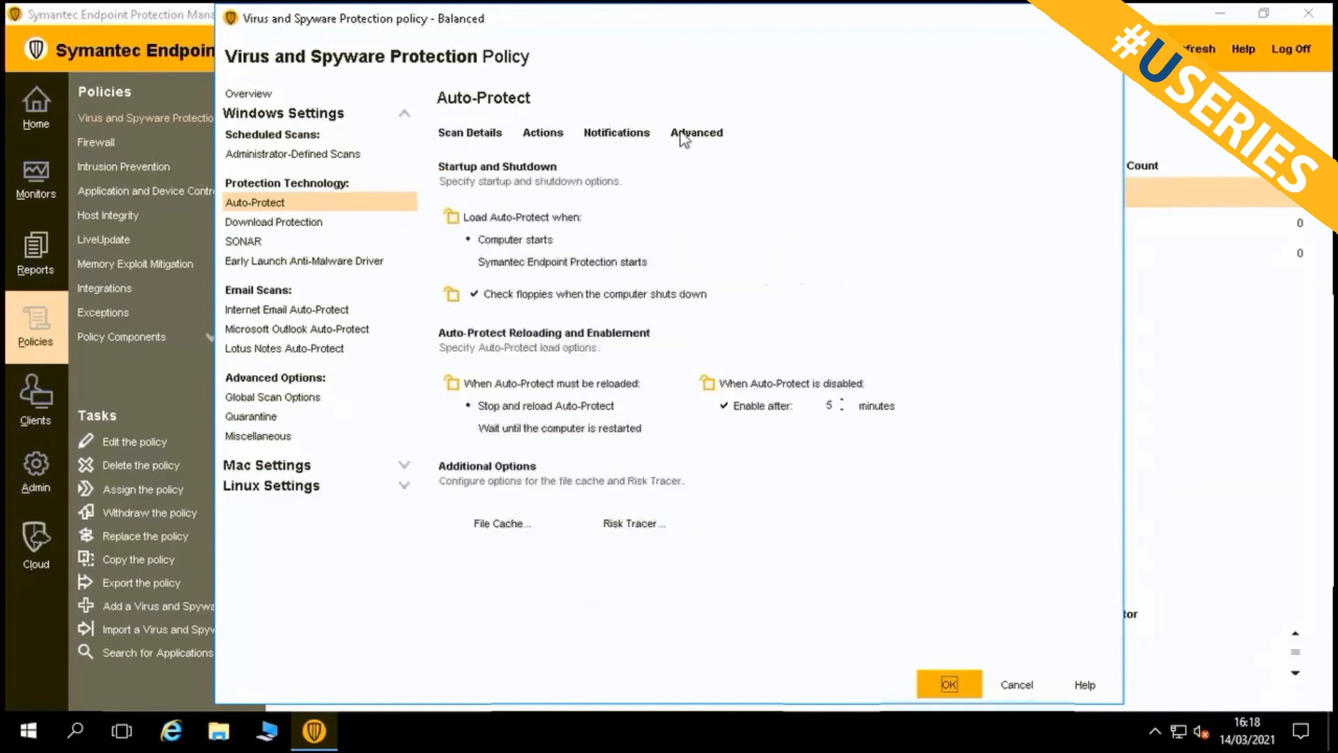
{"action": "left_click", "coordinate": [304, 227]}
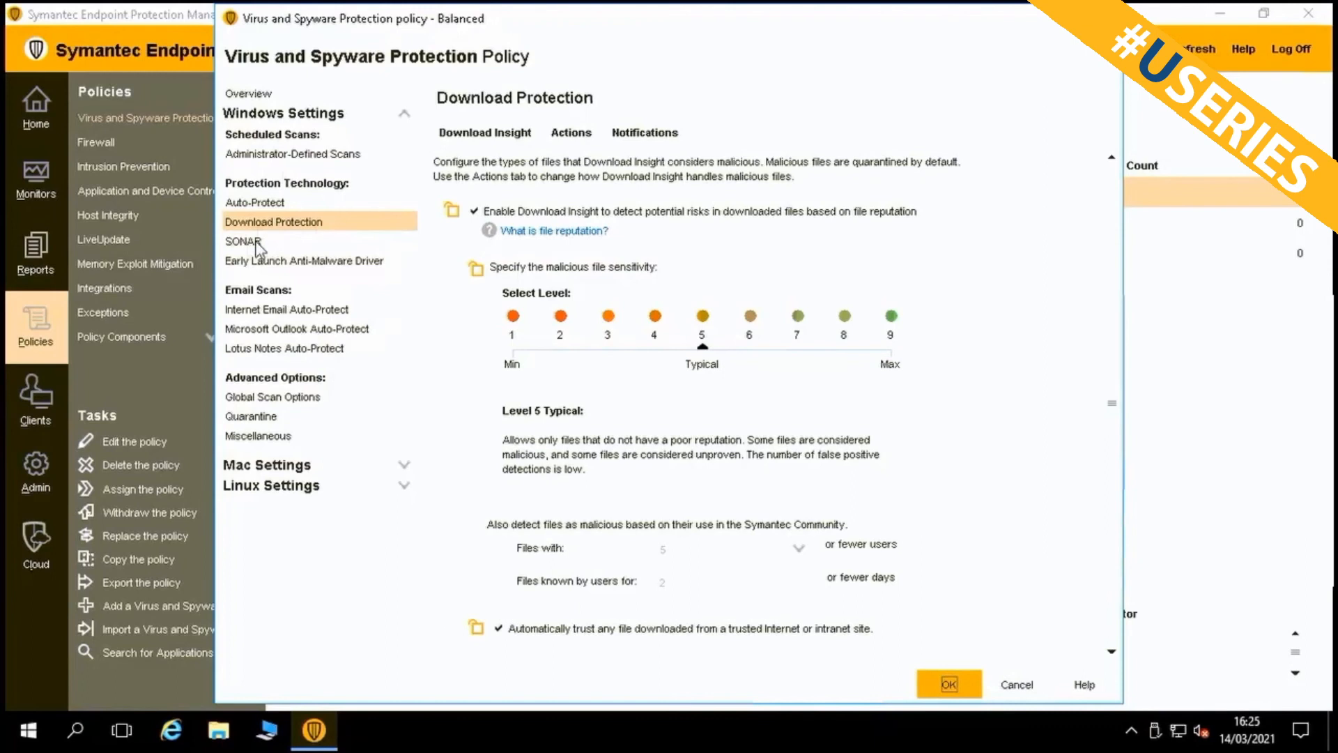
- Review the SONAR settings, including the available actions for high risk and low risk detections
{"action": "left_click", "coordinate": [244, 241]}
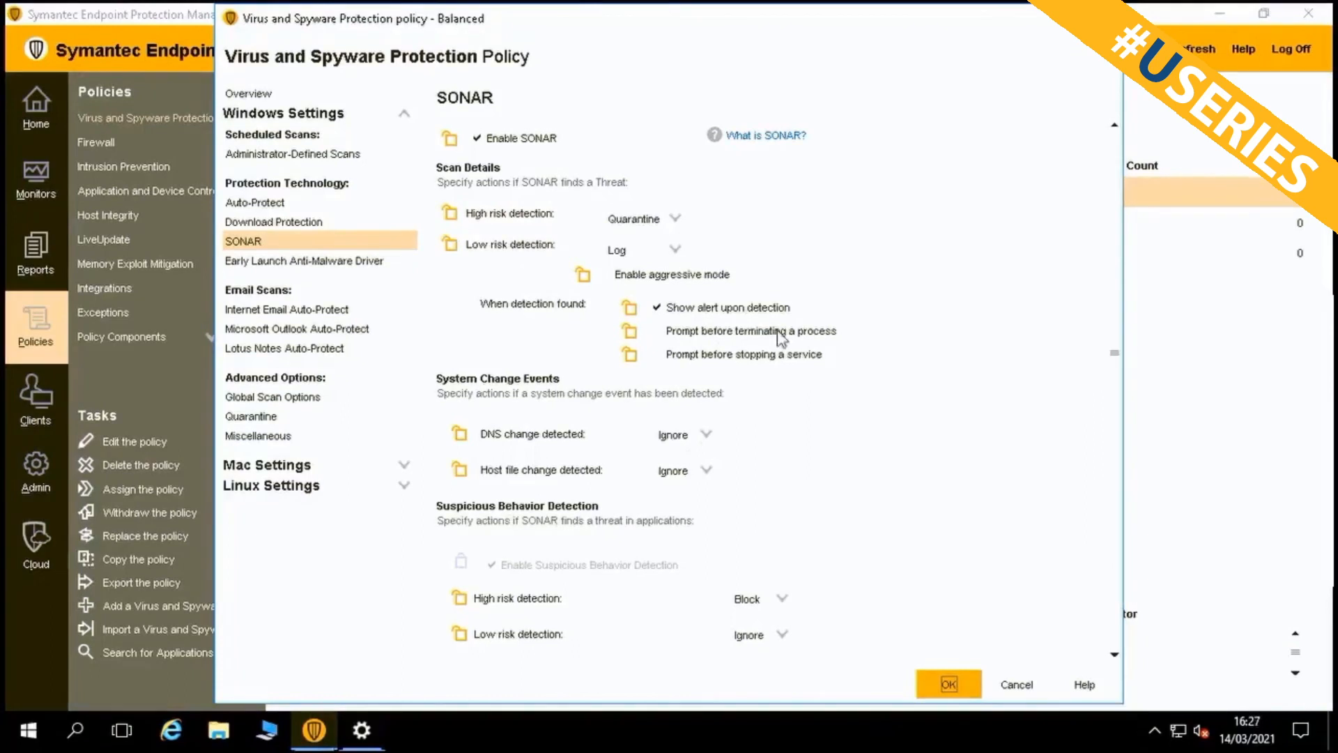
{"action": "left_click", "coordinate": [680, 215]}
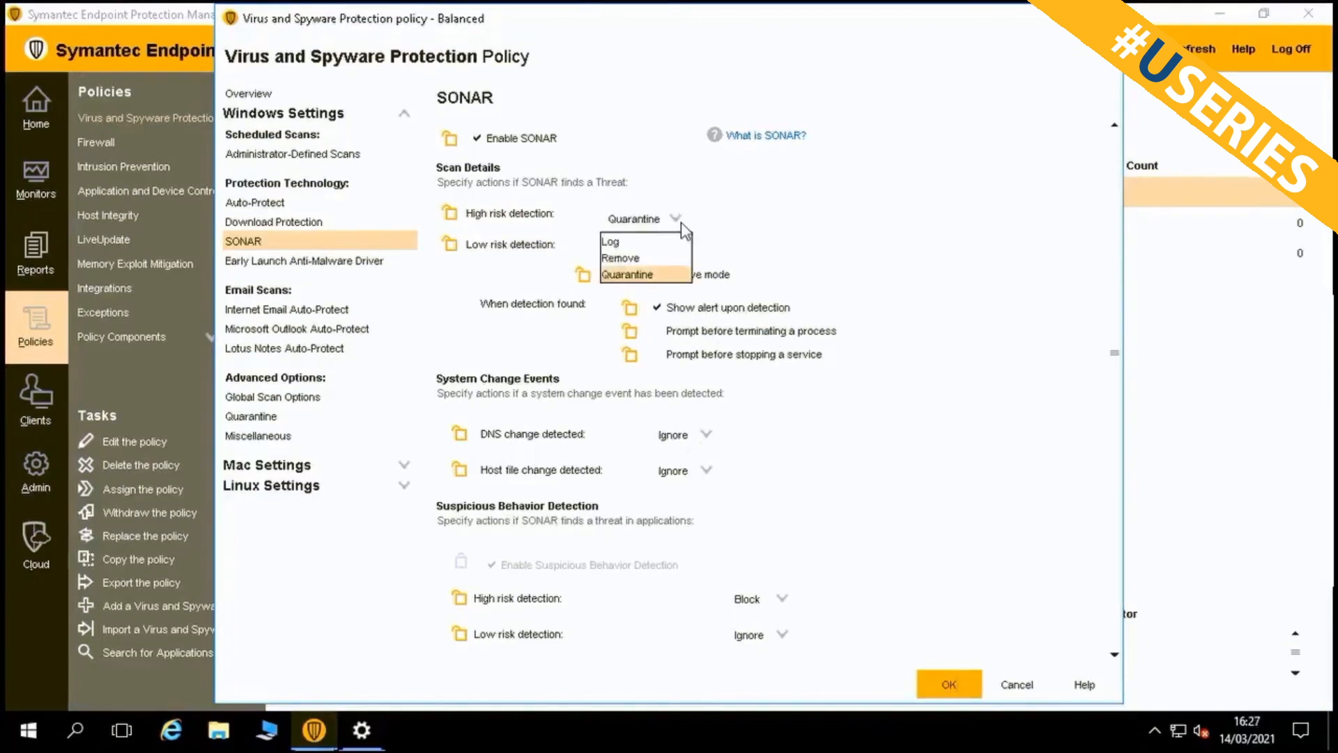
{"action": "left_click", "coordinate": [686, 231]}
{"action": "left_click", "coordinate": [679, 252]}
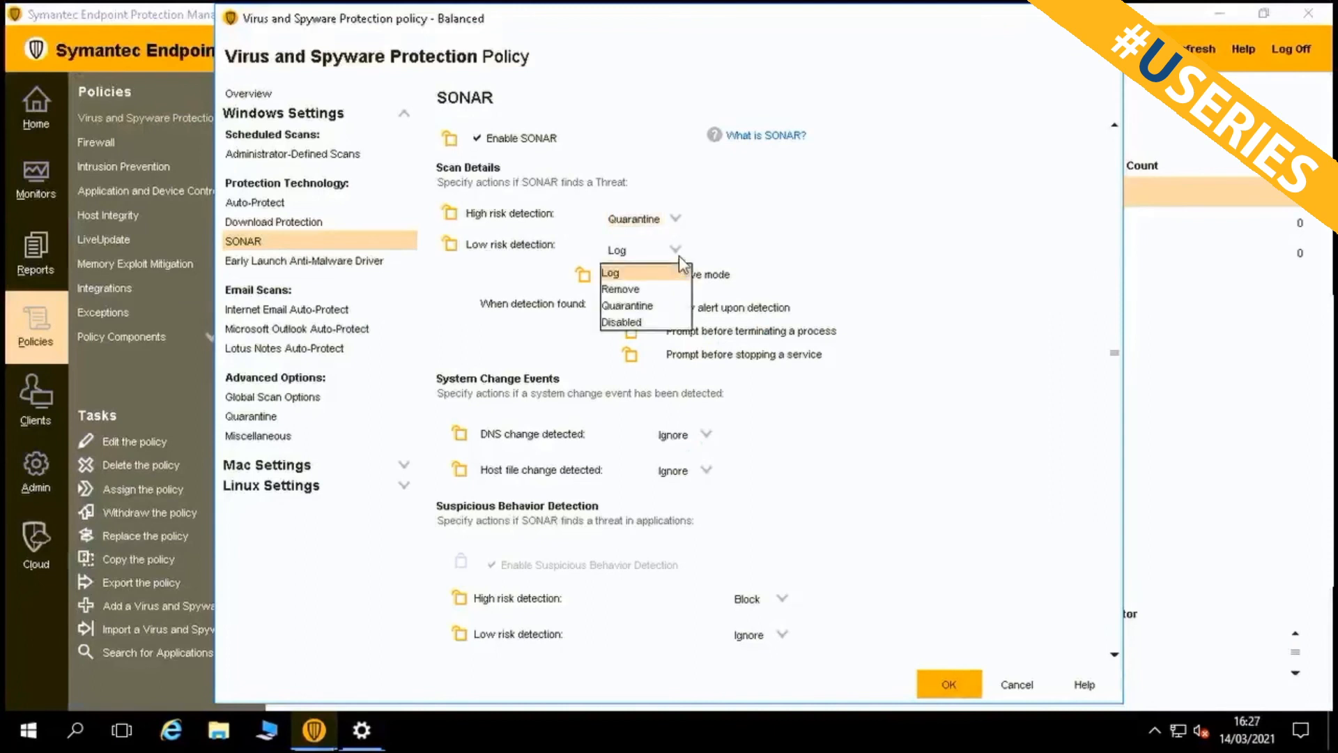
{"action": "left_click", "coordinate": [680, 258]}
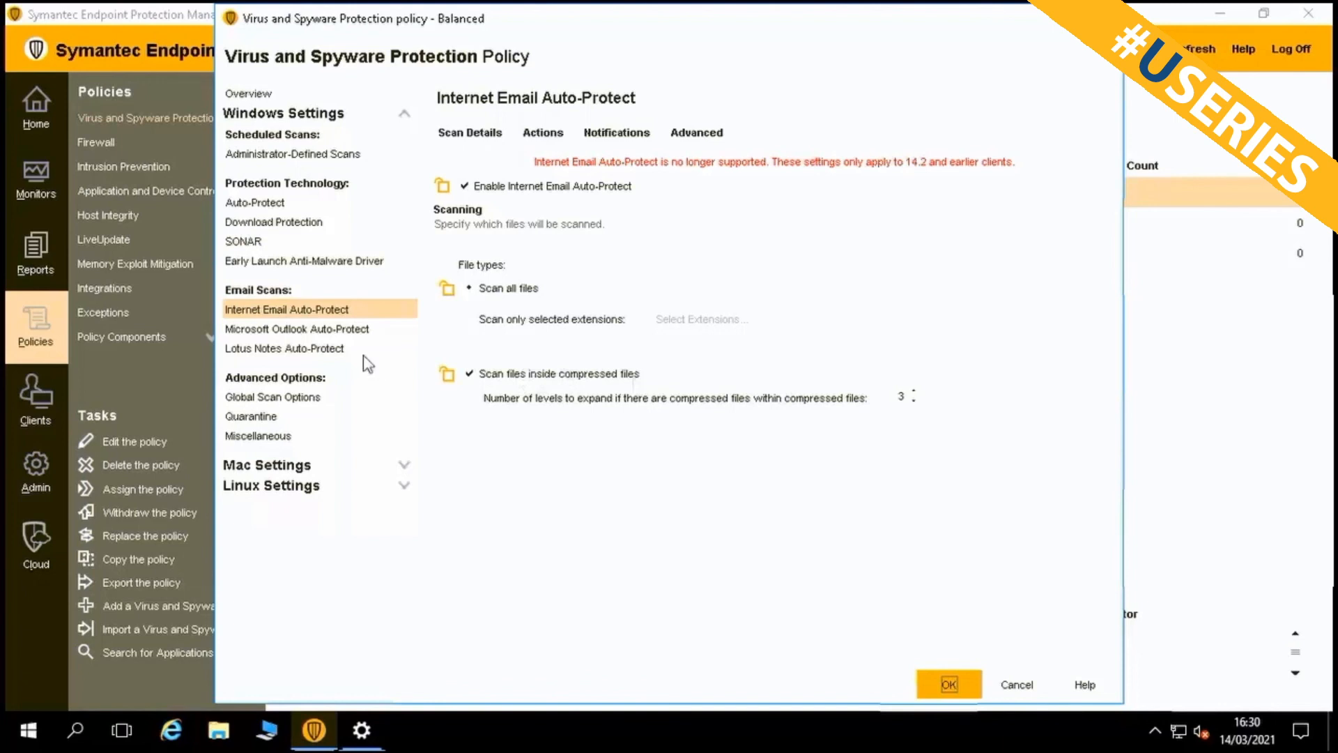
- Review the email scan settings for Microsoft Outlook Auto-Protect and Lotus Notes Auto-Protect
{"action": "left_click", "coordinate": [327, 332]}
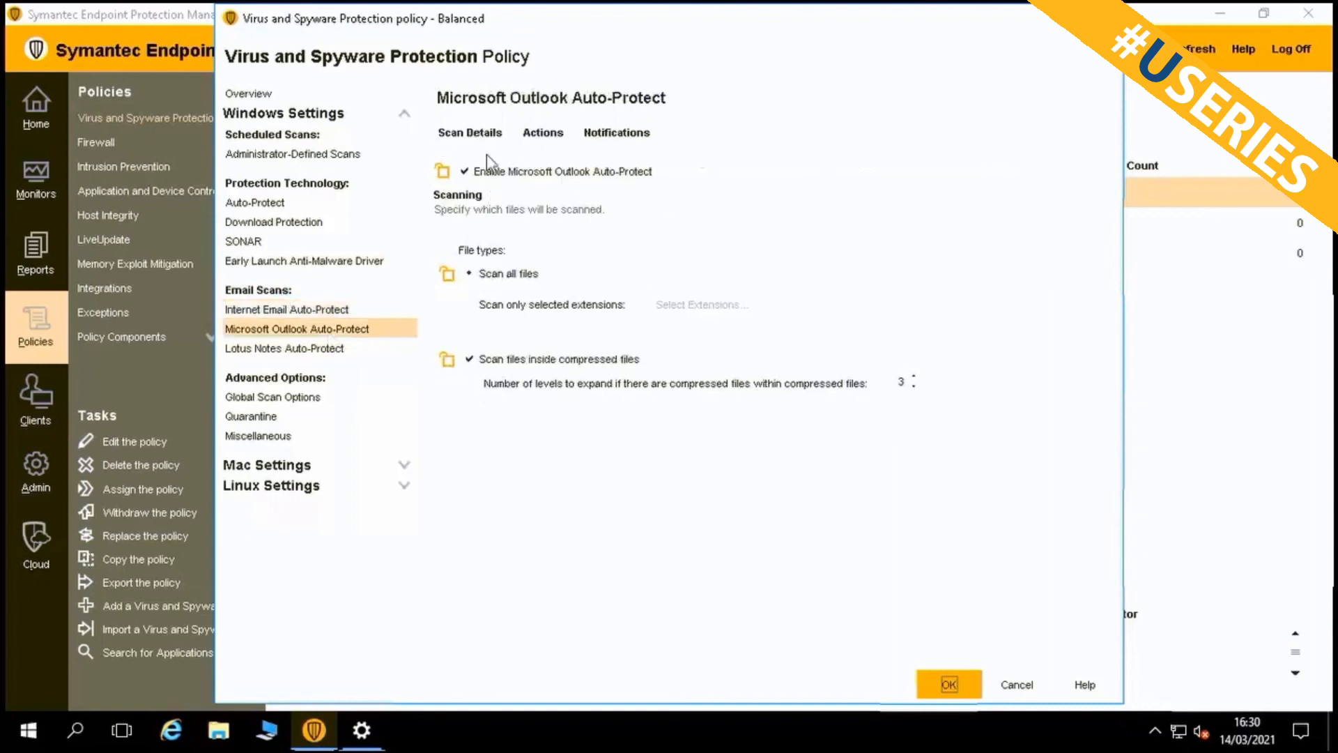
{"action": "left_click", "coordinate": [319, 352]}
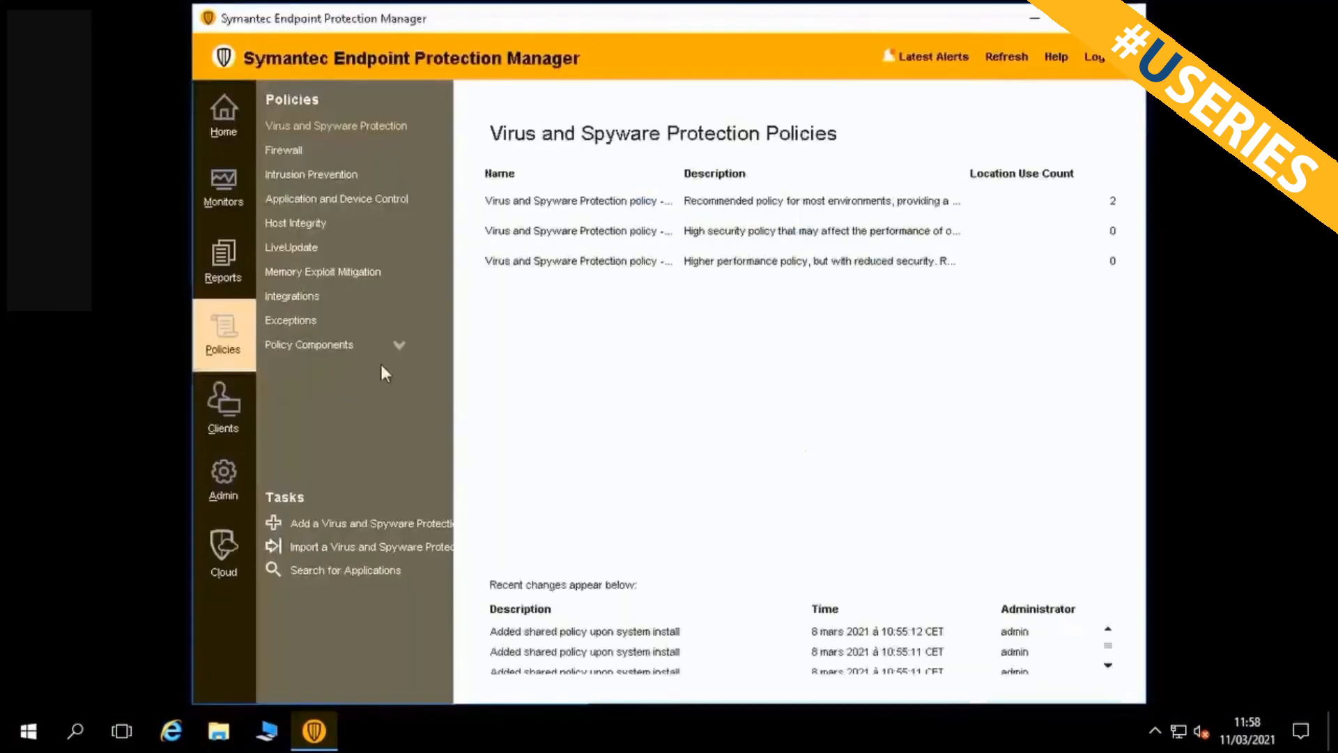
- Examine which policy components are available and collapse their list again
{"action": "left_click", "coordinate": [387, 345]}
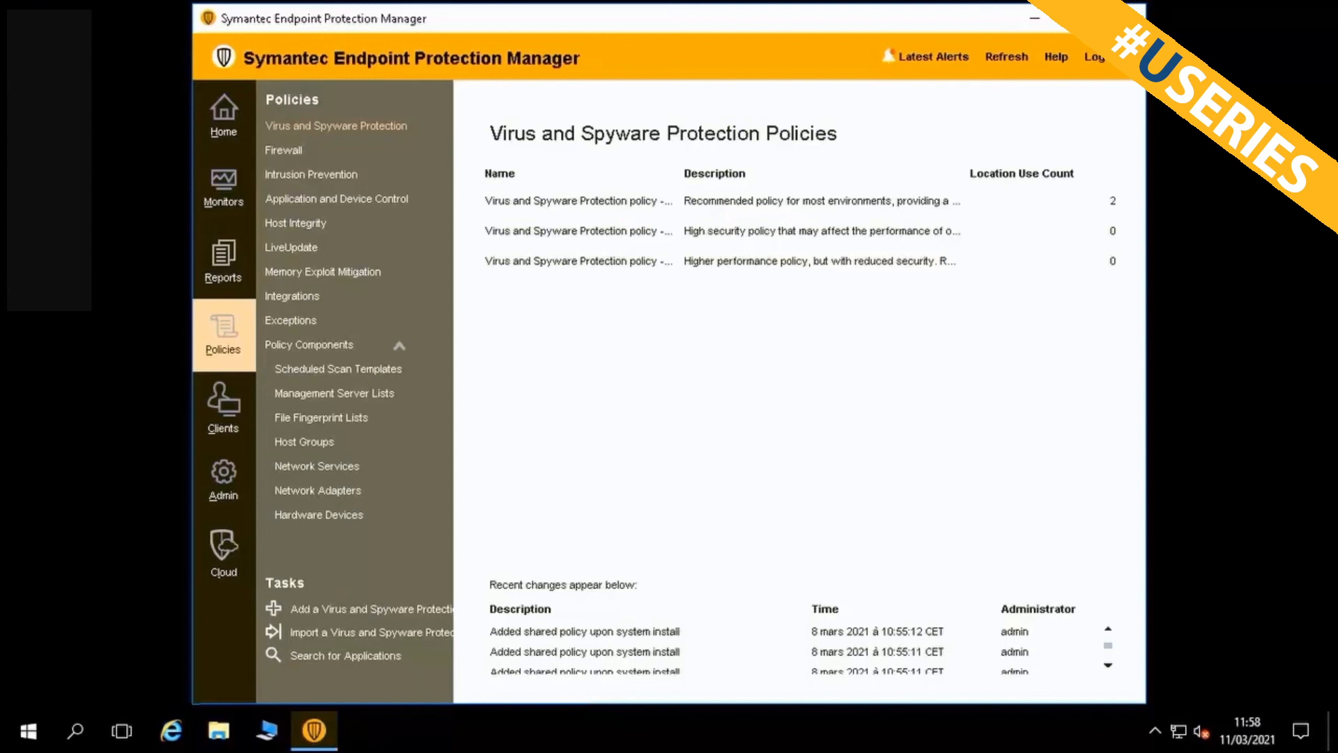
{"action": "left_click", "coordinate": [398, 346]}
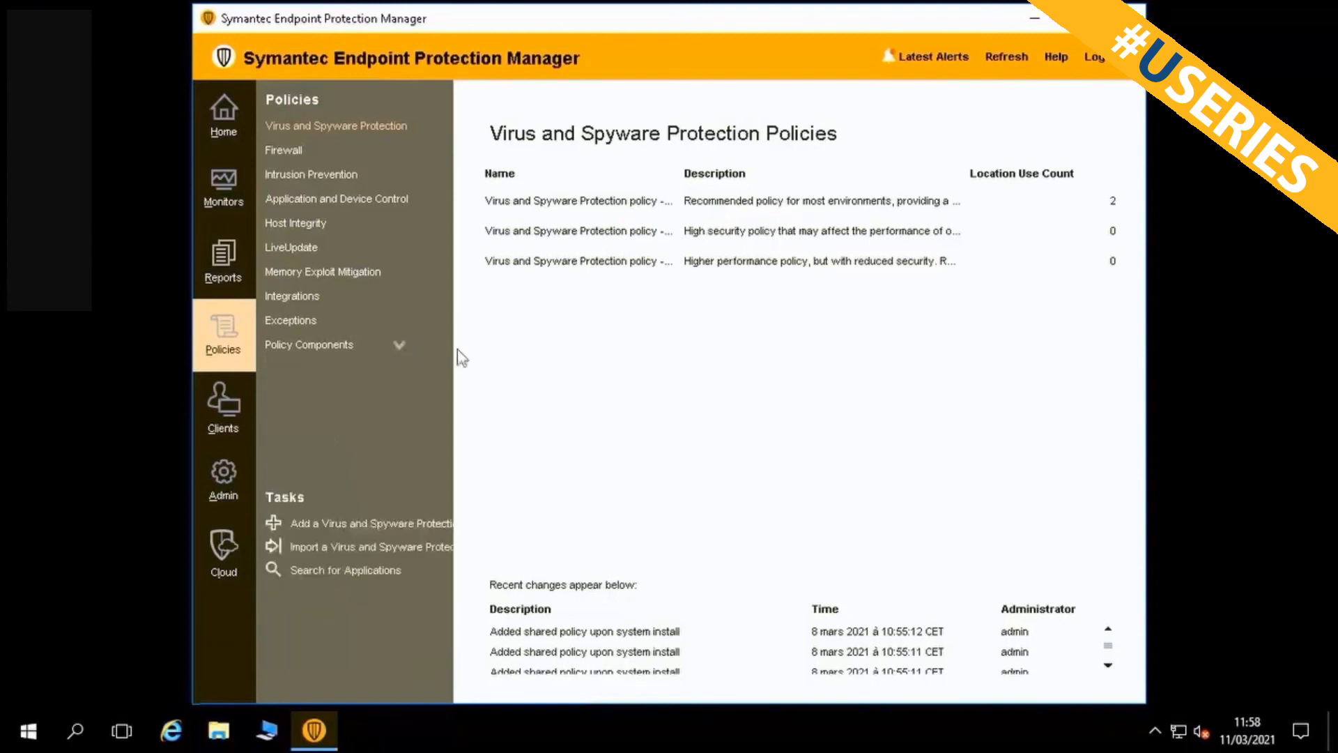